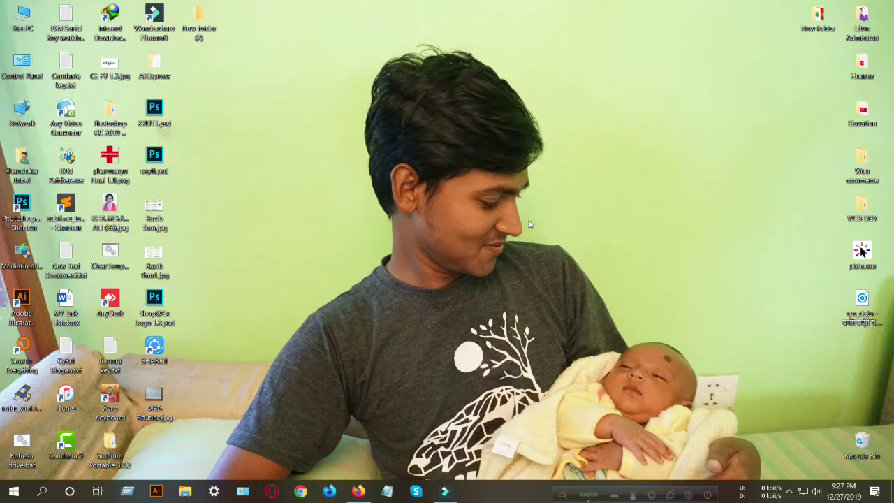
Bring the Firefox window with the srtskincare.com CyExt dashboard to the front
{"action": "left_click", "coordinate": [358, 491]}
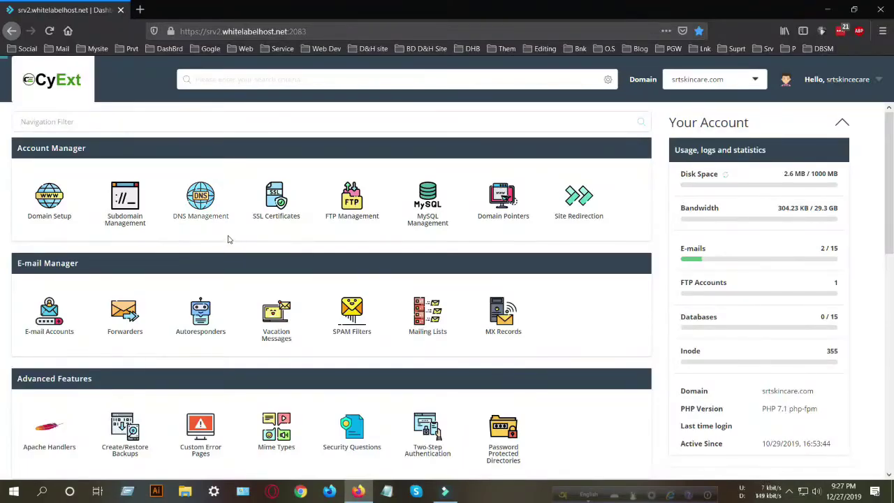
Glance over the dashboard, then open a new blank tab next to it
{"action": "scroll", "coordinate": [228, 243], "scroll_direction": "down", "scroll_amount": 7}
{"action": "scroll", "coordinate": [227, 244], "scroll_direction": "up", "scroll_amount": 7}
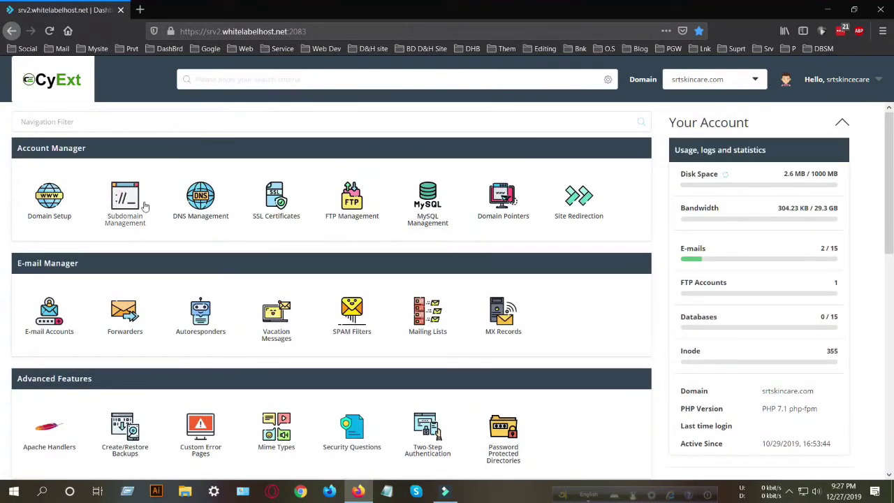
{"action": "scroll", "coordinate": [184, 219], "scroll_direction": "down", "scroll_amount": 2}
{"action": "scroll", "coordinate": [183, 220], "scroll_direction": "up", "scroll_amount": 2}
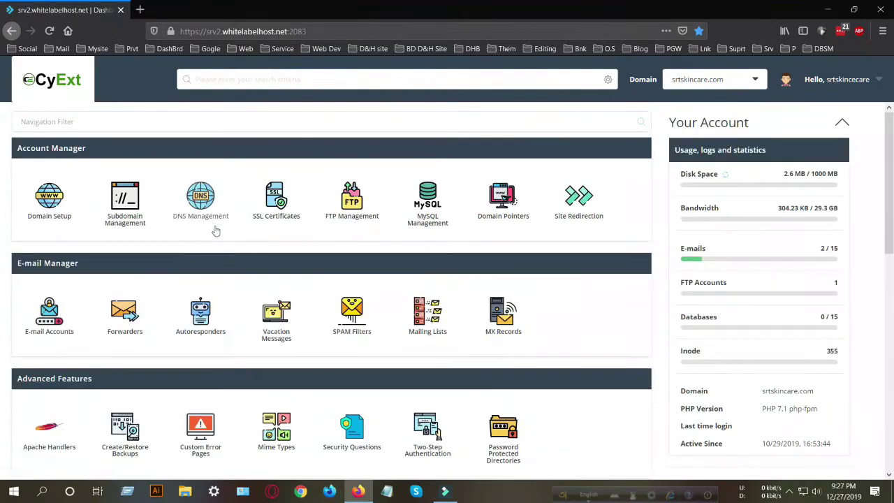
{"action": "left_click", "coordinate": [140, 10]}
Search Google for 'wp latest version free download' and open the WordPress.org result
{"action": "left_click", "coordinate": [314, 109]}
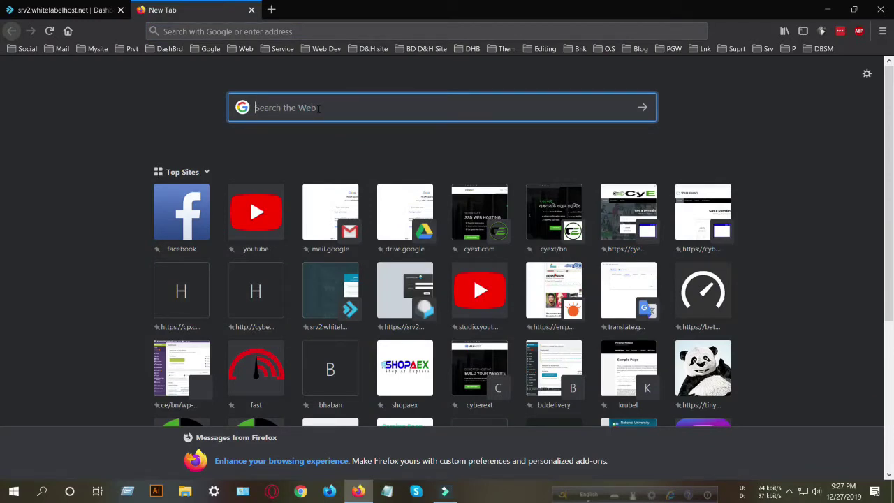
{"action": "type", "text": "wp "}
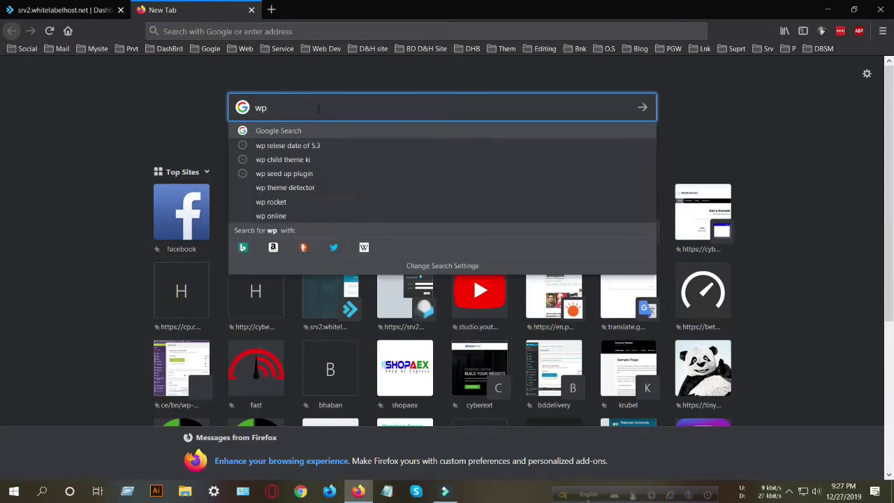
{"action": "type", "text": "latest"}
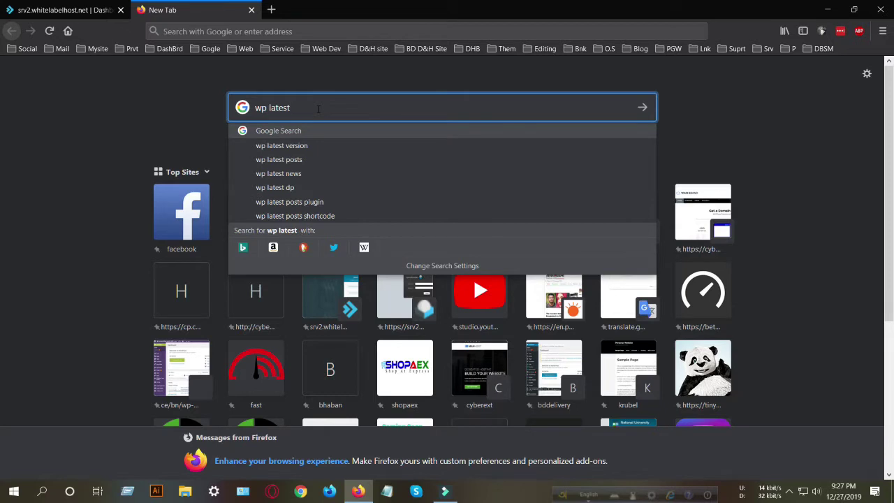
{"action": "type", "text": " version"}
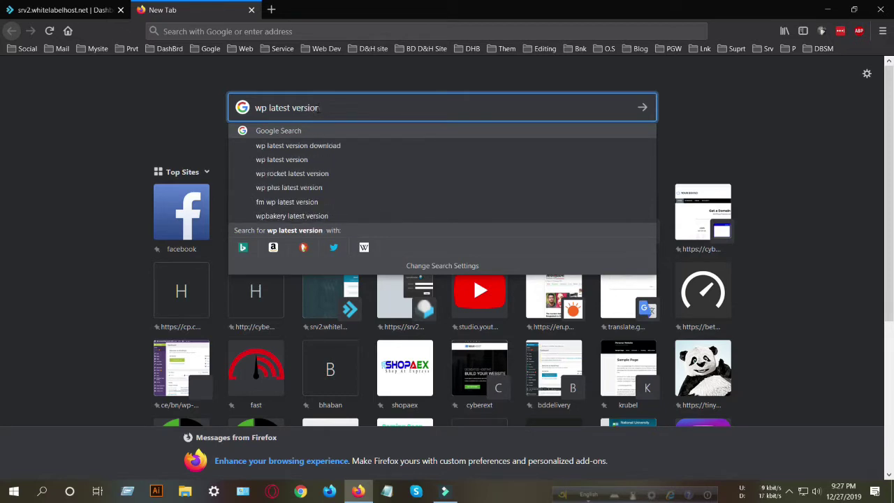
{"action": "type", "text": " free"}
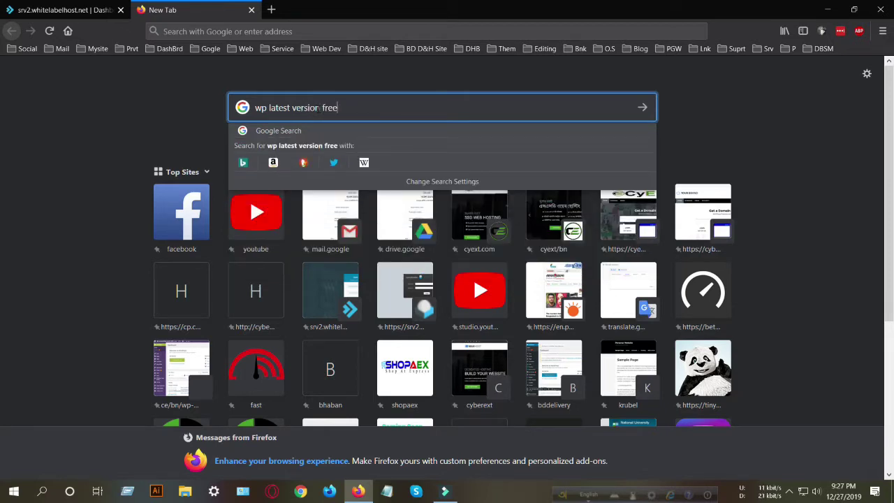
{"action": "type", "text": " dow"}
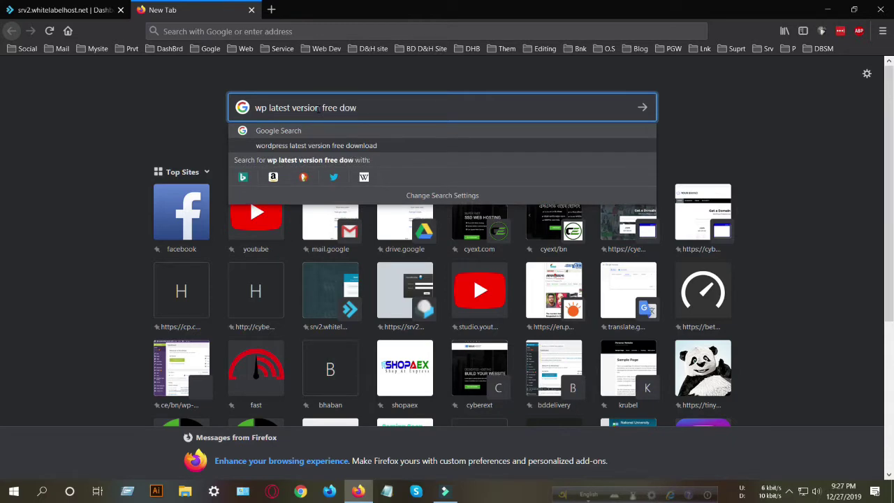
{"action": "type", "text": "nload"}
{"action": "key", "text": "Return"}
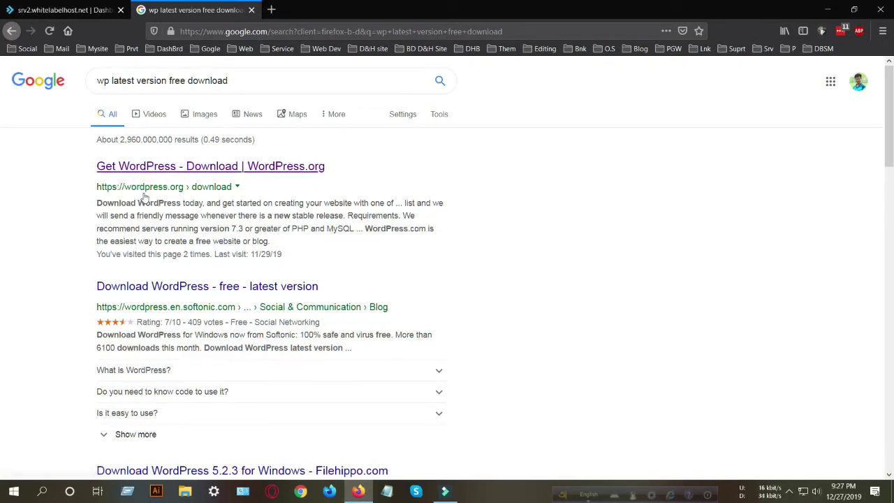
{"action": "left_click", "coordinate": [236, 169]}
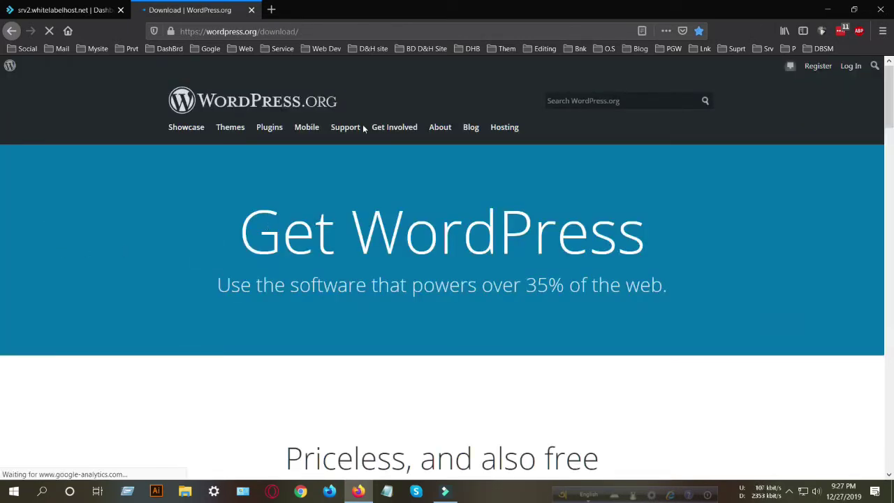
Download wordpress-5.3.2.zip from WordPress.org with the download manager
{"action": "scroll", "coordinate": [216, 322], "scroll_direction": "down", "scroll_amount": 5}
{"action": "scroll", "coordinate": [215, 318], "scroll_direction": "up", "scroll_amount": 1}
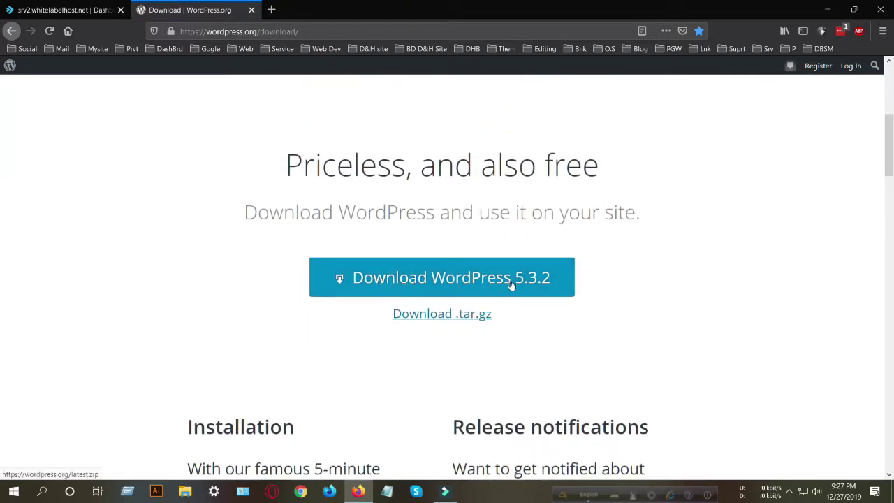
{"action": "left_click", "coordinate": [431, 279]}
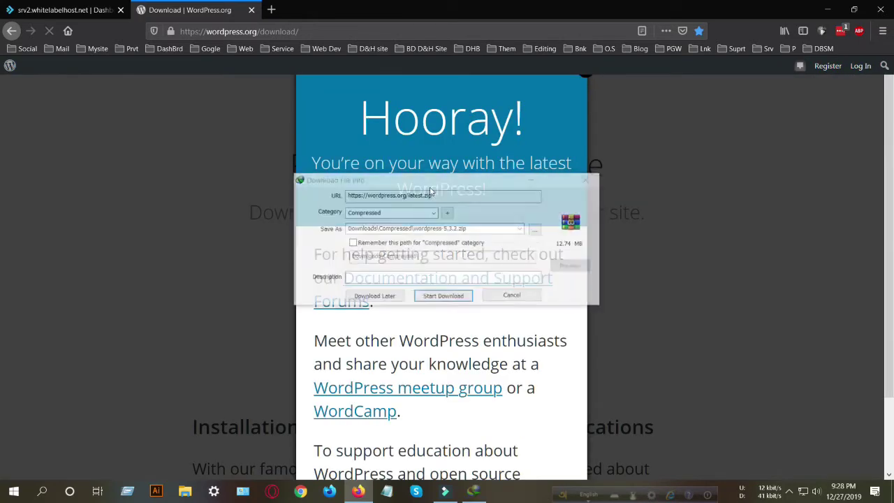
{"action": "left_click", "coordinate": [446, 297]}
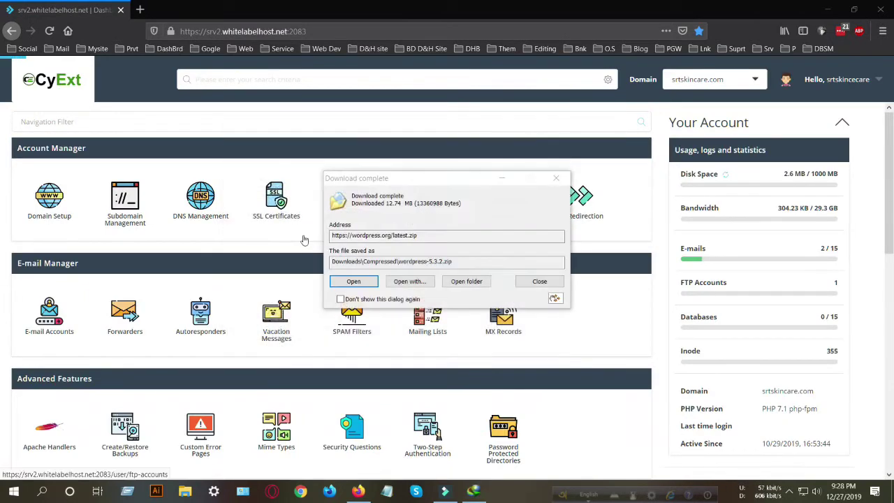
Open the Downloads\Compressed folder and drag wordpress-5.3.2.zip onto the desktop
{"action": "left_click", "coordinate": [468, 282]}
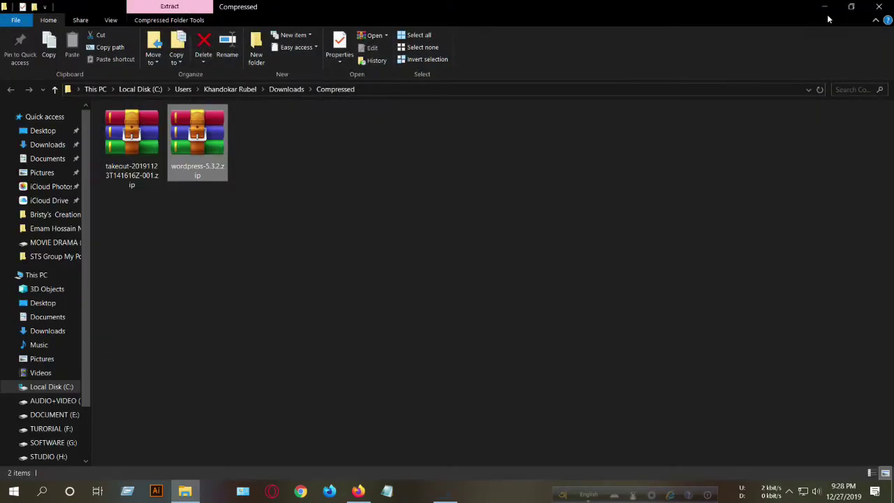
{"action": "left_click", "coordinate": [855, 13]}
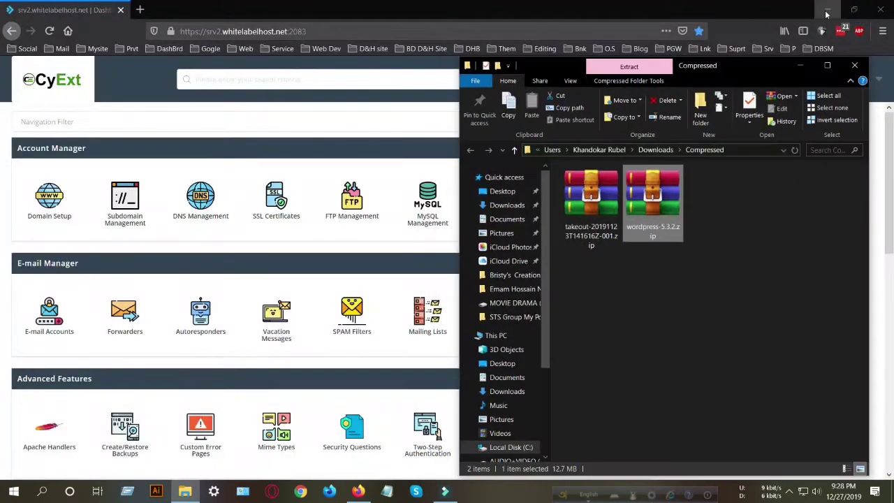
{"action": "left_click", "coordinate": [828, 11]}
{"action": "left_click_drag", "start_coordinate": [626, 65], "coordinate": [335, 47]}
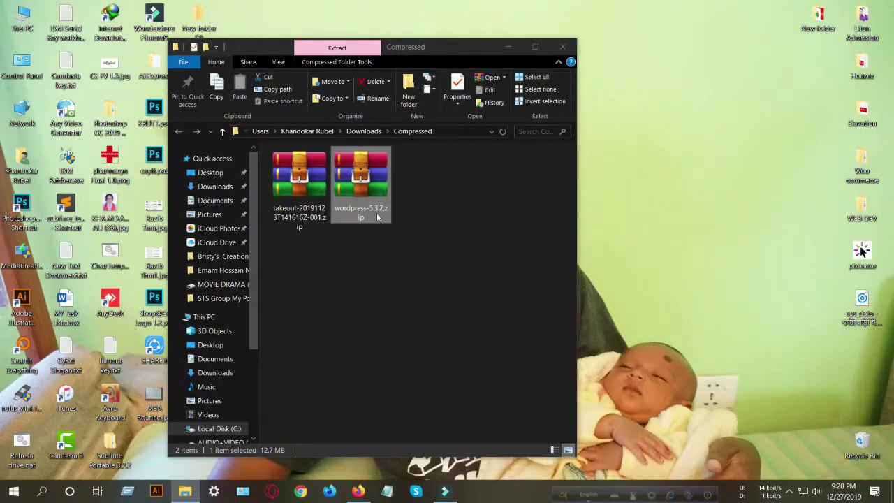
{"action": "left_click_drag", "start_coordinate": [362, 200], "coordinate": [703, 165]}
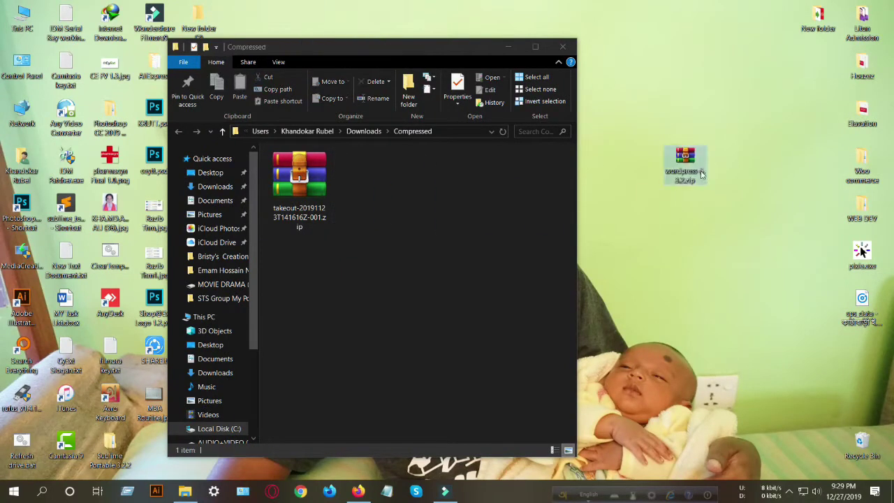
Close the Compressed folder, refresh the desktop and bring up the zip's options
{"action": "left_click", "coordinate": [563, 47]}
{"action": "right_click", "coordinate": [582, 90]}
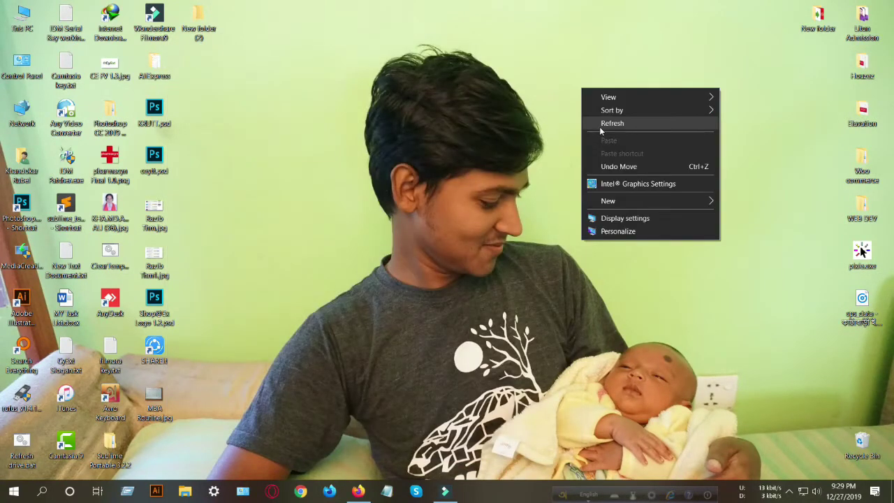
{"action": "left_click", "coordinate": [600, 127]}
{"action": "right_click", "coordinate": [678, 169]}
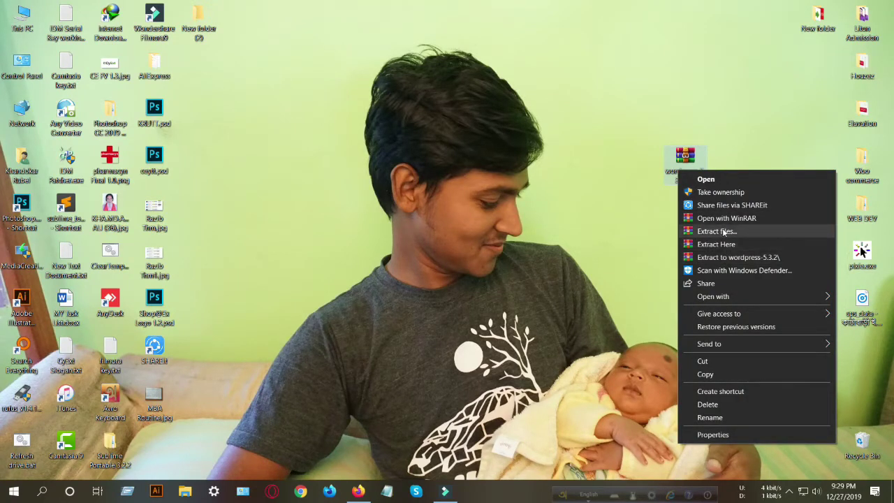
Extract the zip with WinRAR into a wordpress-5.3.2 folder and refresh the desktop
{"action": "left_click", "coordinate": [719, 231]}
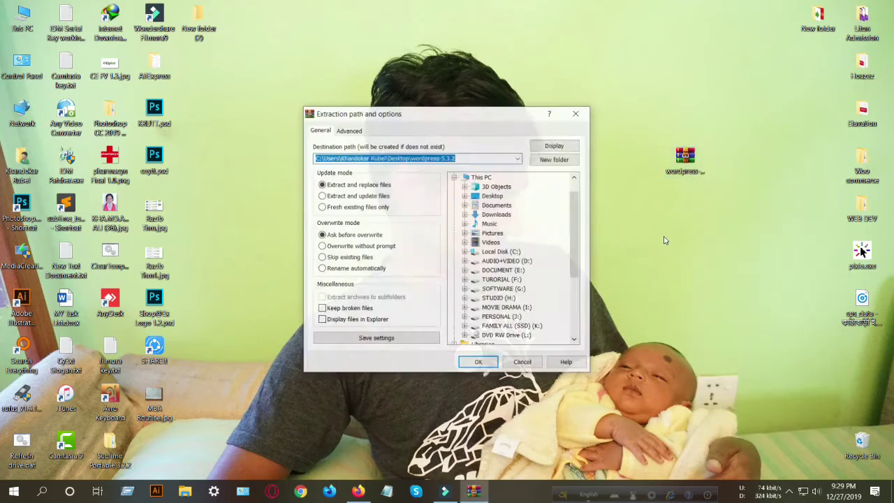
{"action": "left_click", "coordinate": [479, 362]}
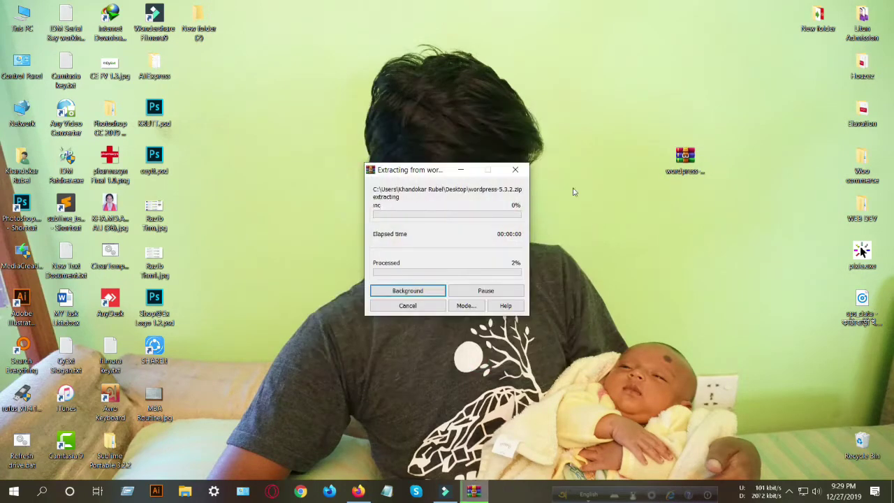
{"action": "right_click", "coordinate": [576, 4]}
{"action": "left_click", "coordinate": [596, 36]}
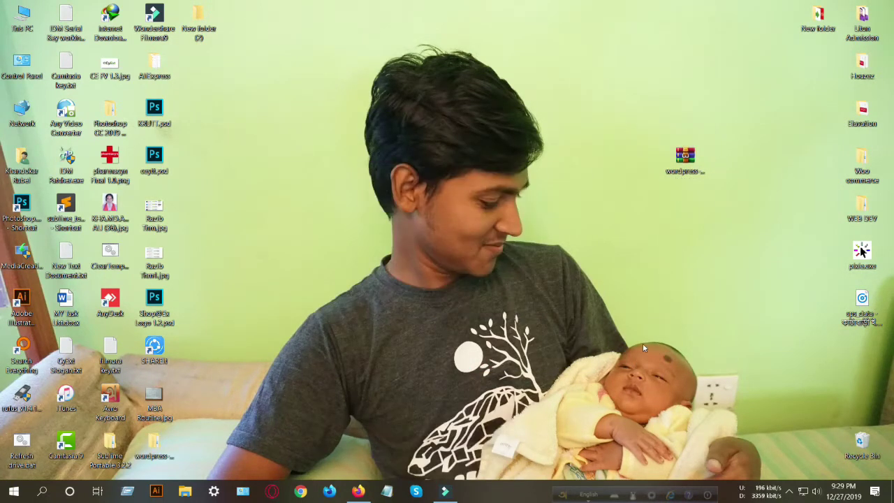
{"action": "right_click", "coordinate": [284, 95]}
{"action": "left_click", "coordinate": [299, 128]}
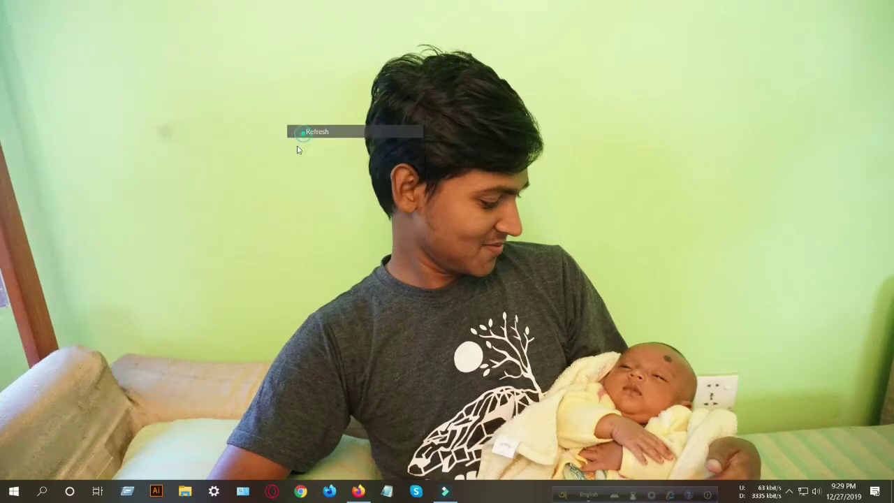
Place the wordpress-5.3.2 folder beside SHAREit and delete the original zip
{"action": "left_click_drag", "start_coordinate": [156, 456], "coordinate": [204, 372]}
{"action": "left_click_drag", "start_coordinate": [644, 112], "coordinate": [740, 243]}
{"action": "key", "text": "Delete"}
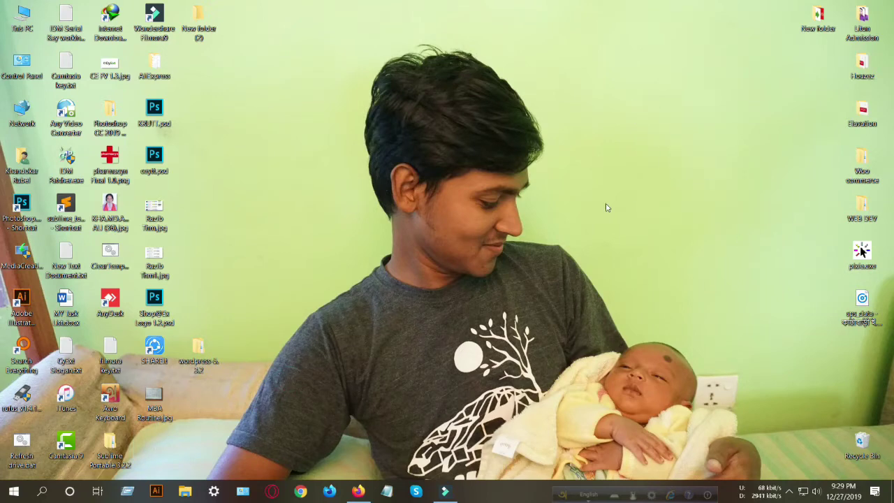
Open wordpress-5.3.2\wordpress and select all 19 files and folders for archiving
{"action": "double_click", "coordinate": [201, 360]}
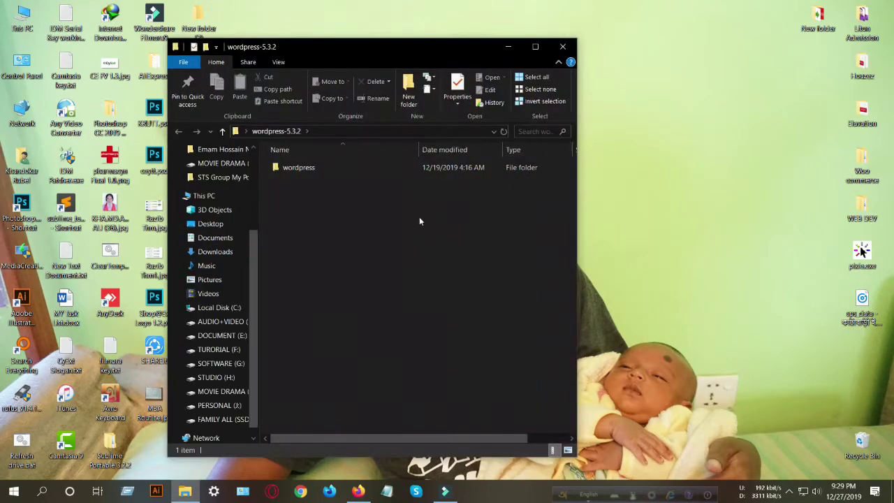
{"action": "left_click_drag", "start_coordinate": [380, 43], "coordinate": [466, 45]}
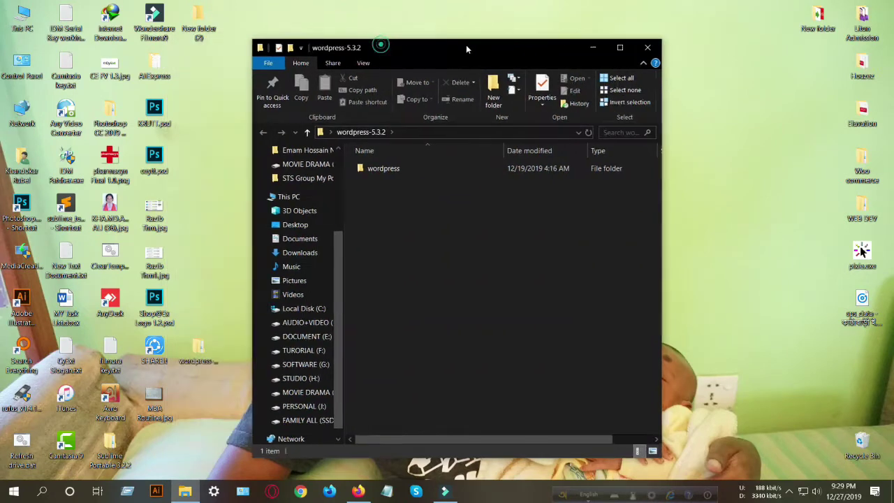
{"action": "double_click", "coordinate": [404, 170]}
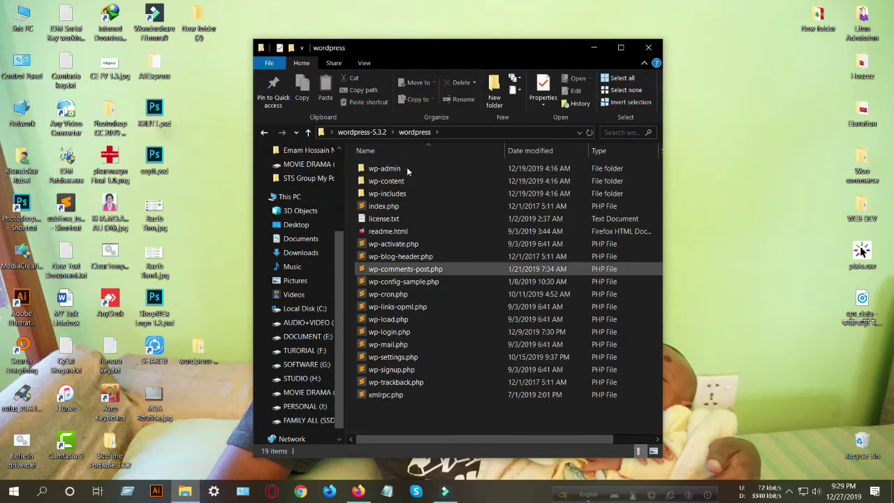
{"action": "left_click_drag", "start_coordinate": [384, 416], "coordinate": [404, 162]}
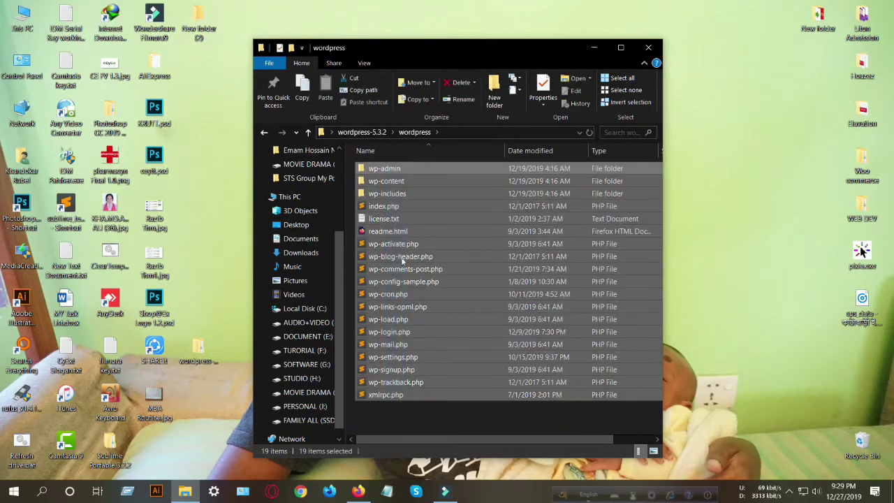
{"action": "right_click", "coordinate": [456, 277]}
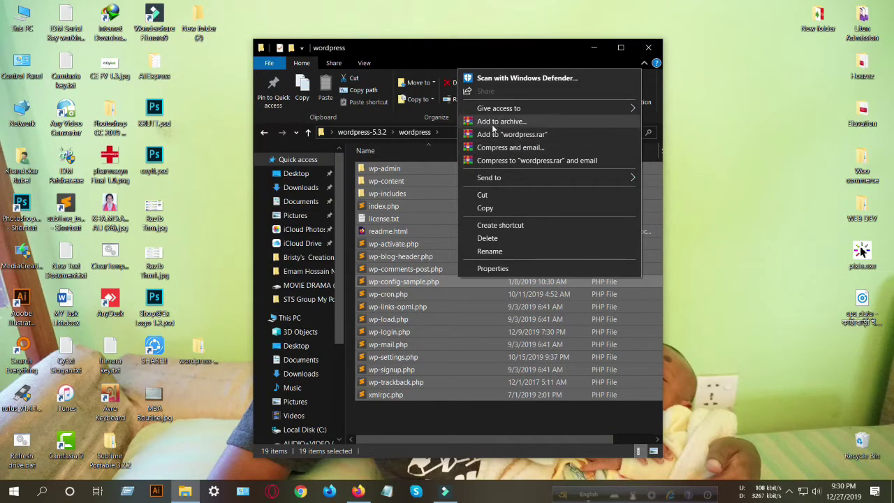
Add the 19 selected items to a ZIP-format archive named wordpress.zip
{"action": "left_click", "coordinate": [513, 124]}
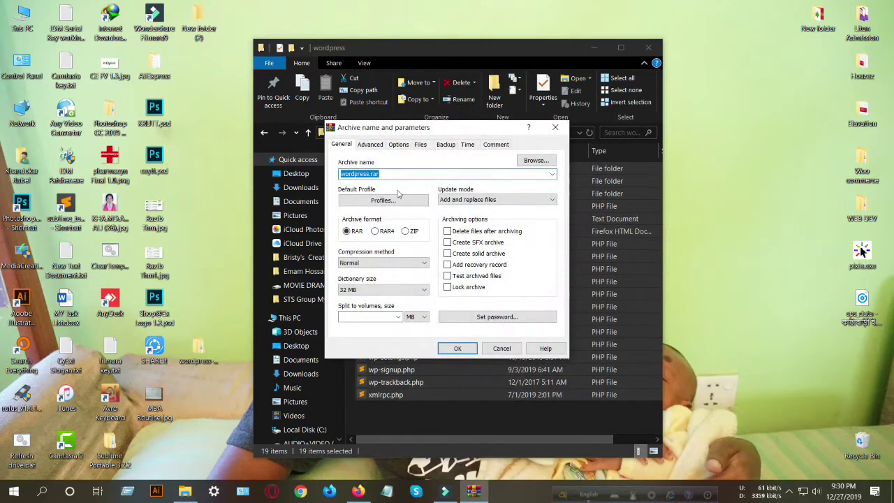
{"action": "left_click", "coordinate": [405, 231]}
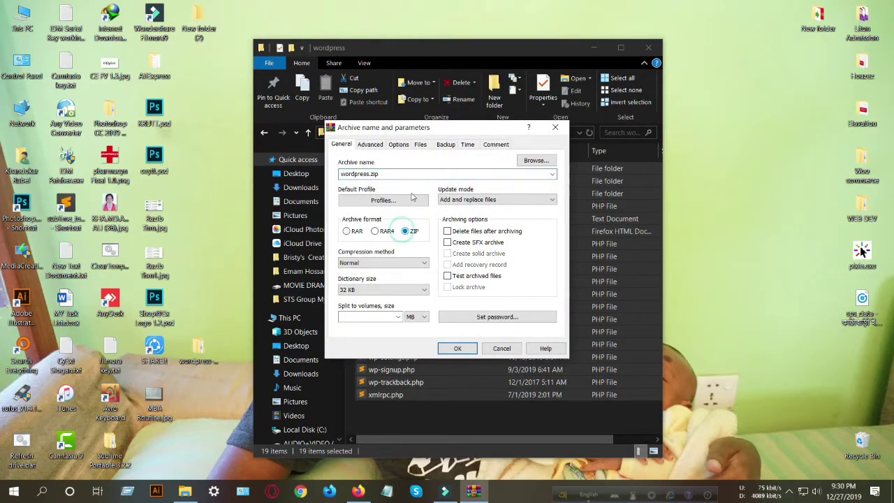
{"action": "left_click", "coordinate": [457, 349]}
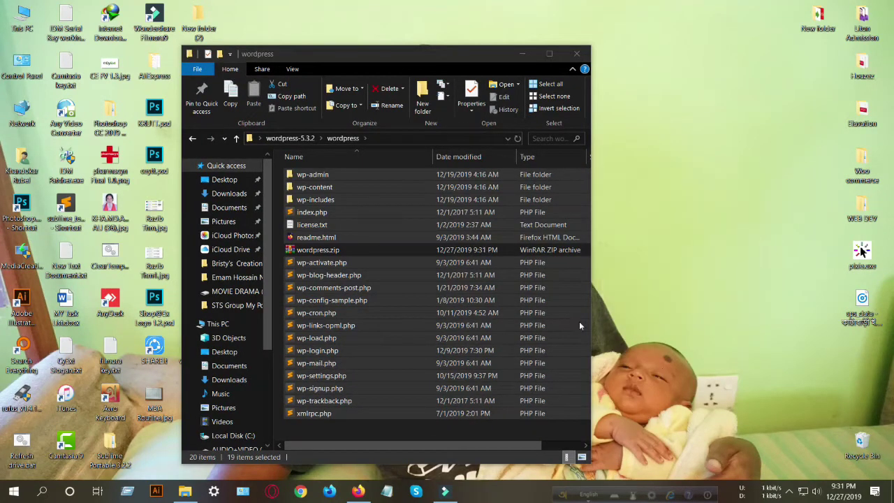
Drag wordpress.zip out to the desktop and close the wordpress folder window
{"action": "left_click_drag", "start_coordinate": [346, 54], "coordinate": [479, 47]}
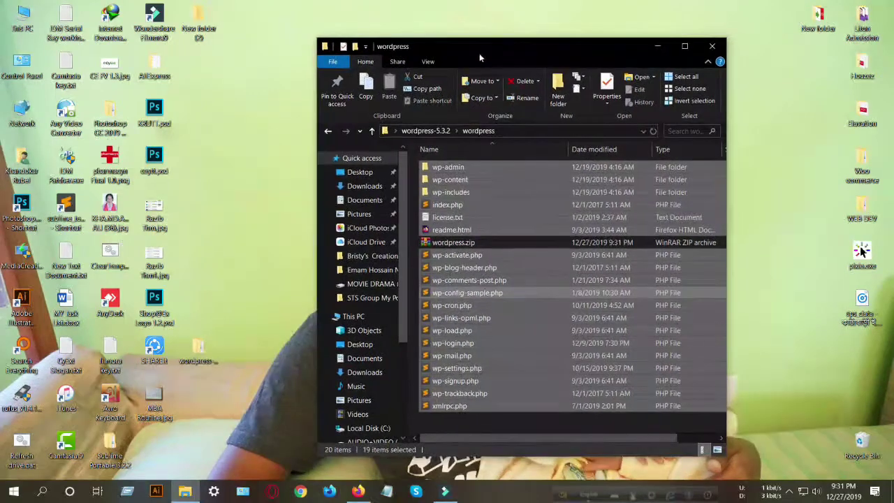
{"action": "left_click", "coordinate": [531, 417]}
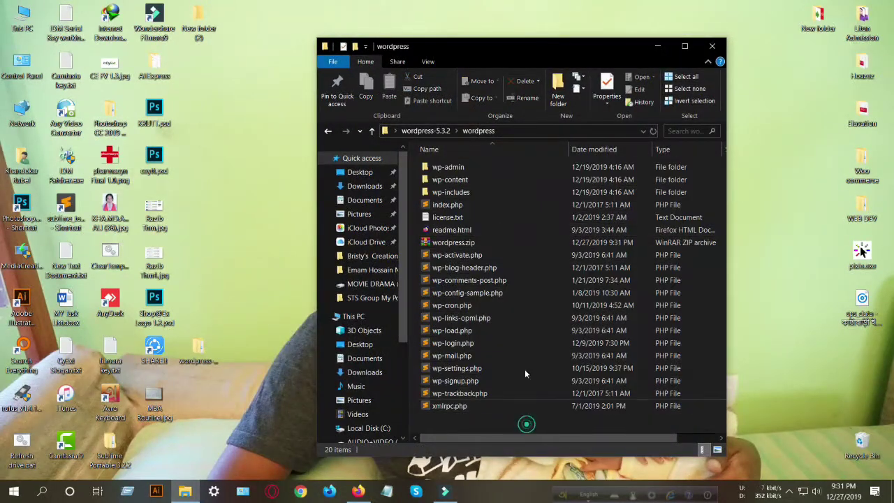
{"action": "left_click", "coordinate": [450, 244]}
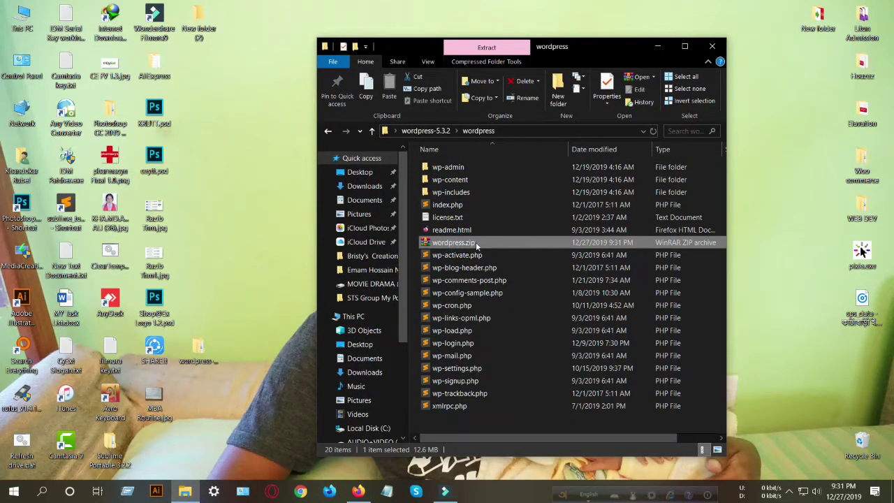
{"action": "left_click_drag", "start_coordinate": [479, 249], "coordinate": [220, 266]}
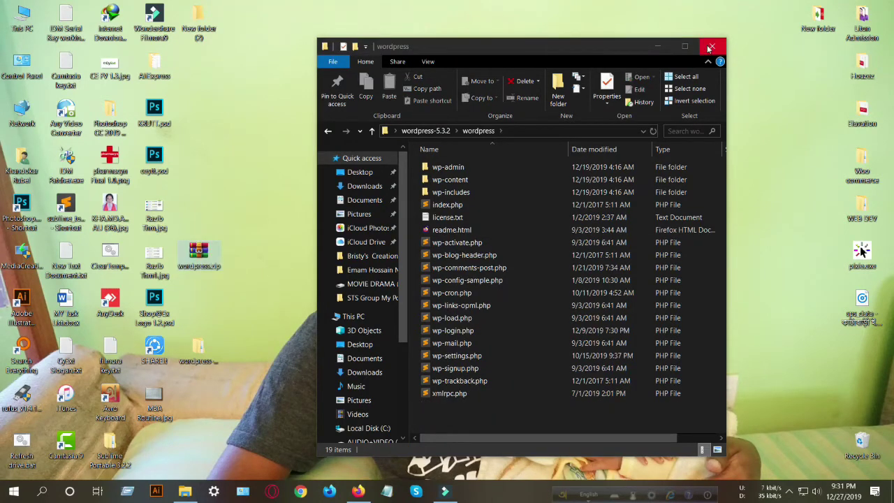
{"action": "left_click", "coordinate": [712, 45]}
Delete the extracted wordpress-5.3.2 folder and refresh the desktop
{"action": "right_click", "coordinate": [291, 2]}
{"action": "left_click", "coordinate": [315, 37]}
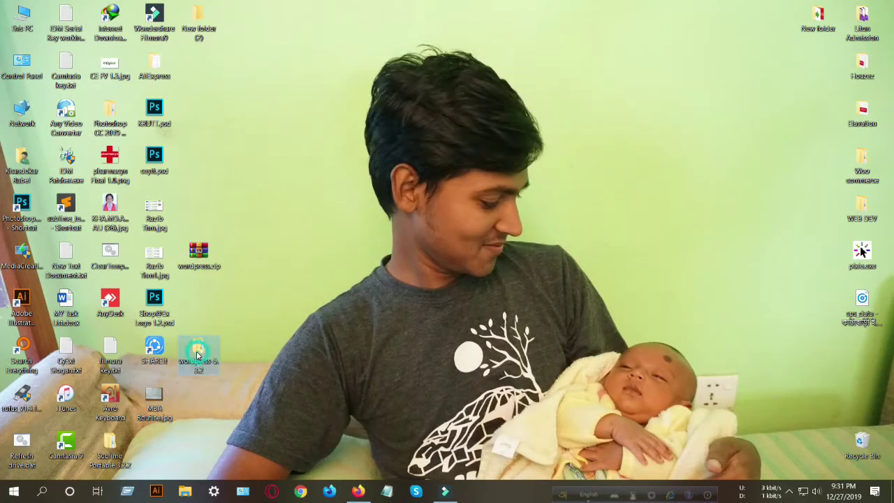
{"action": "key", "text": "Delete"}
{"action": "right_click", "coordinate": [299, 215]}
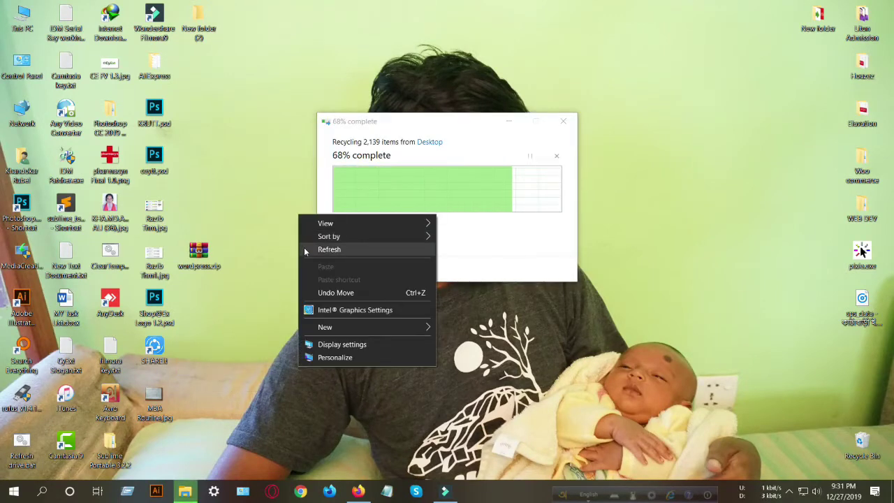
{"action": "left_click", "coordinate": [308, 249]}
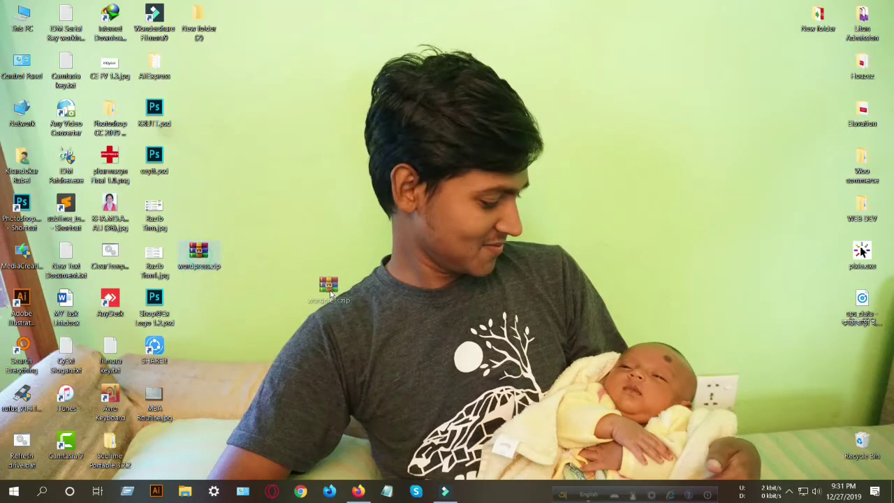
{"action": "right_click", "coordinate": [307, 35]}
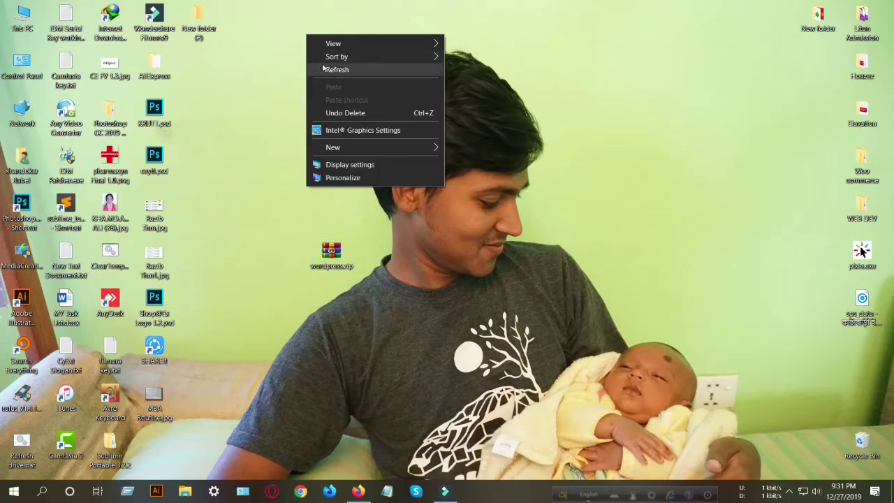
{"action": "left_click", "coordinate": [322, 66]}
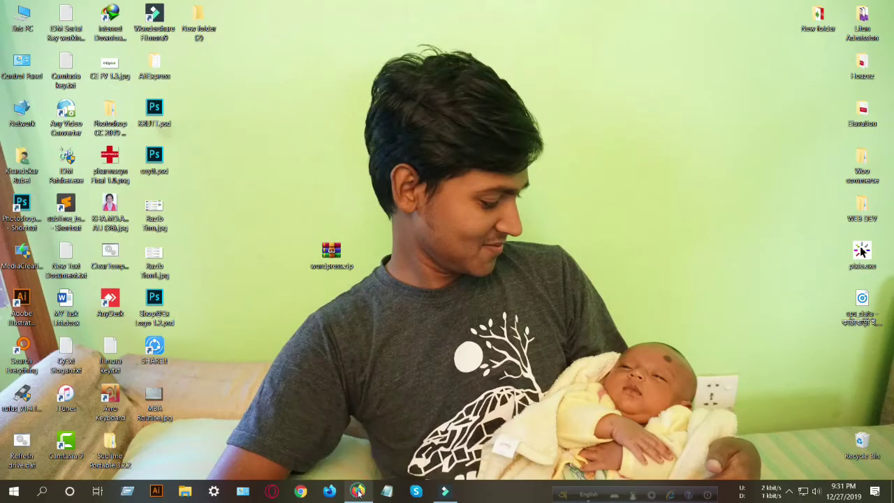
Return to the CyExt dashboard and open the File Manager
{"action": "left_click", "coordinate": [357, 491]}
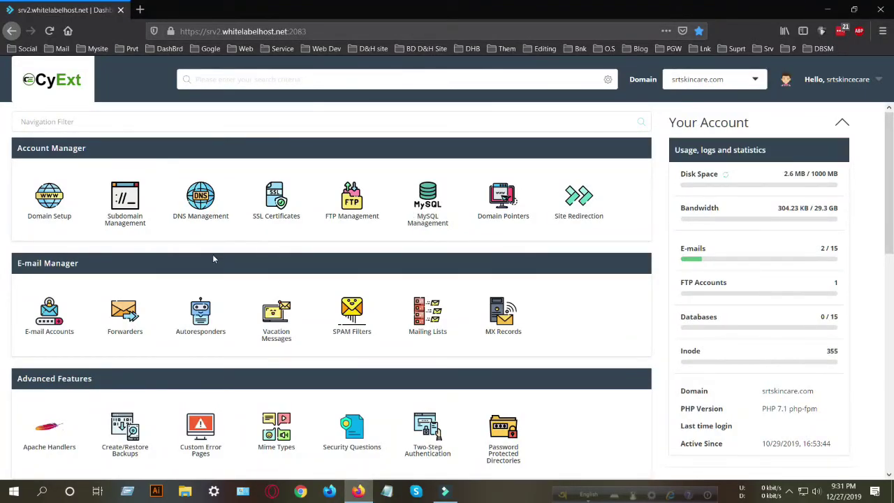
{"action": "scroll", "coordinate": [213, 259], "scroll_direction": "down", "scroll_amount": 5}
{"action": "scroll", "coordinate": [135, 313], "scroll_direction": "down", "scroll_amount": 2}
{"action": "scroll", "coordinate": [70, 174], "scroll_direction": "up", "scroll_amount": 1}
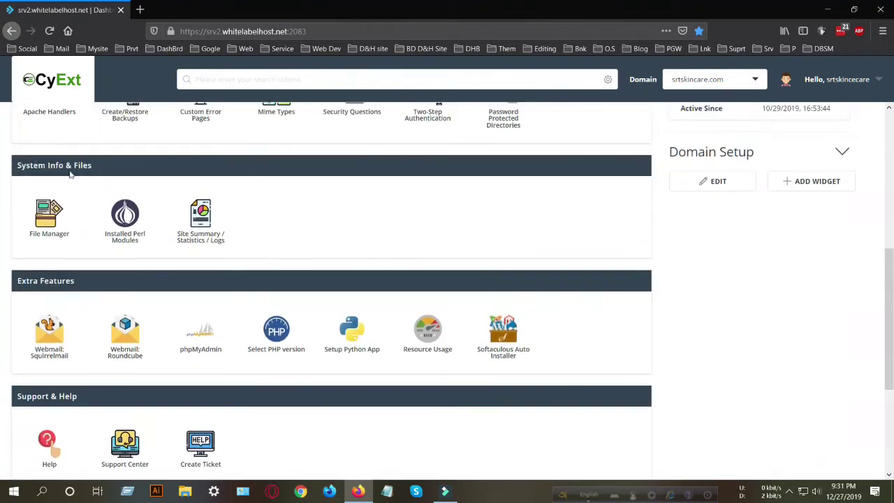
{"action": "left_click", "coordinate": [51, 222]}
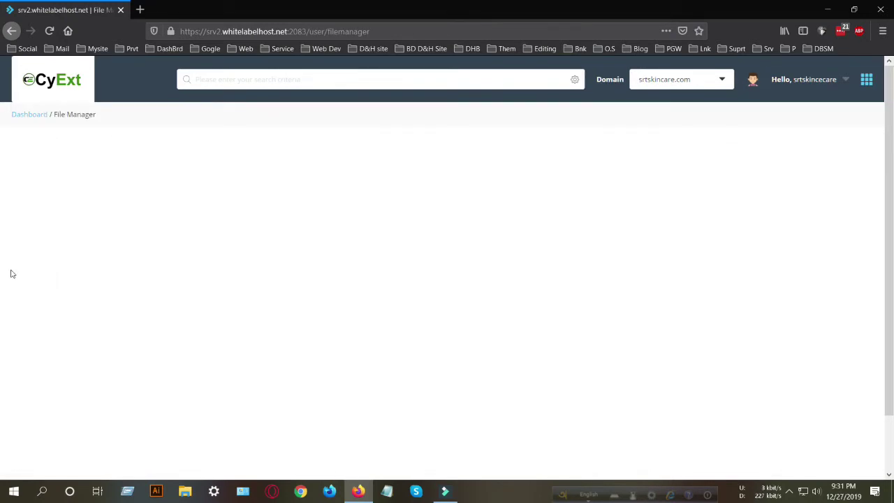
Open the public_html folder to see cgi-bin, error pages, index.html and logo.png
{"action": "scroll", "coordinate": [403, 371], "scroll_direction": "down", "scroll_amount": 3}
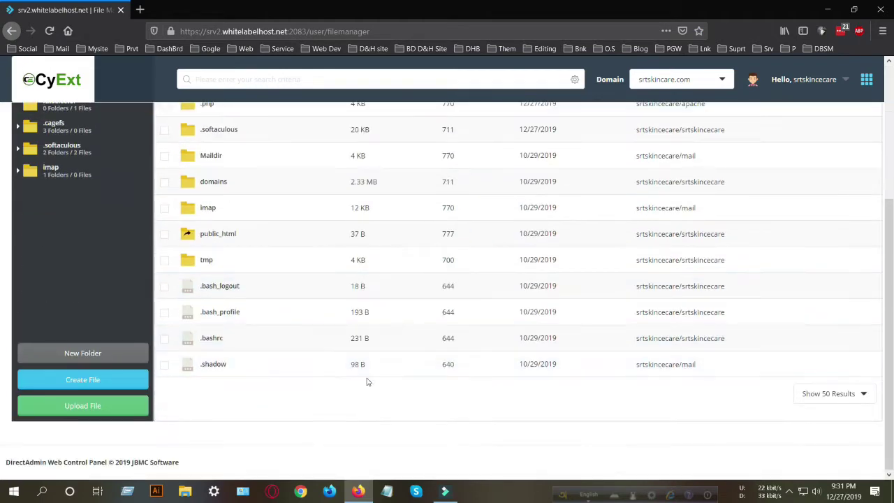
{"action": "scroll", "coordinate": [367, 379], "scroll_direction": "up", "scroll_amount": 3}
{"action": "scroll", "coordinate": [311, 371], "scroll_direction": "down", "scroll_amount": 3}
{"action": "scroll", "coordinate": [171, 310], "scroll_direction": "up", "scroll_amount": 2}
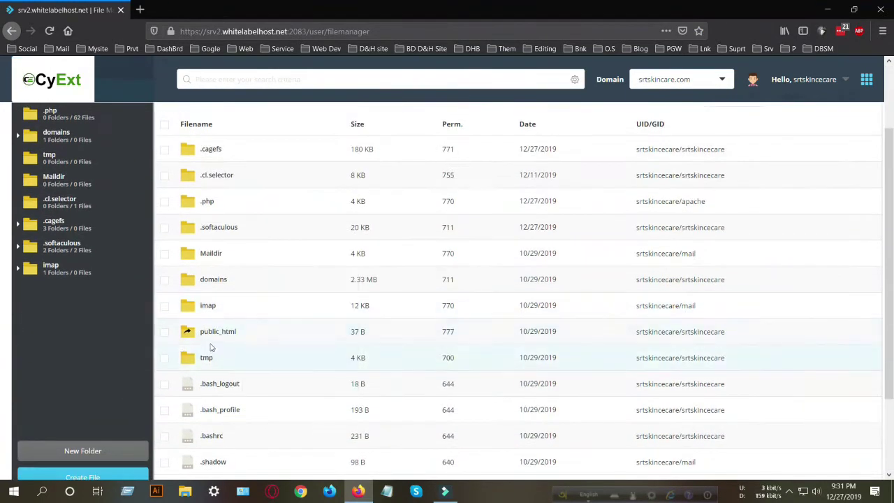
{"action": "left_click", "coordinate": [215, 333]}
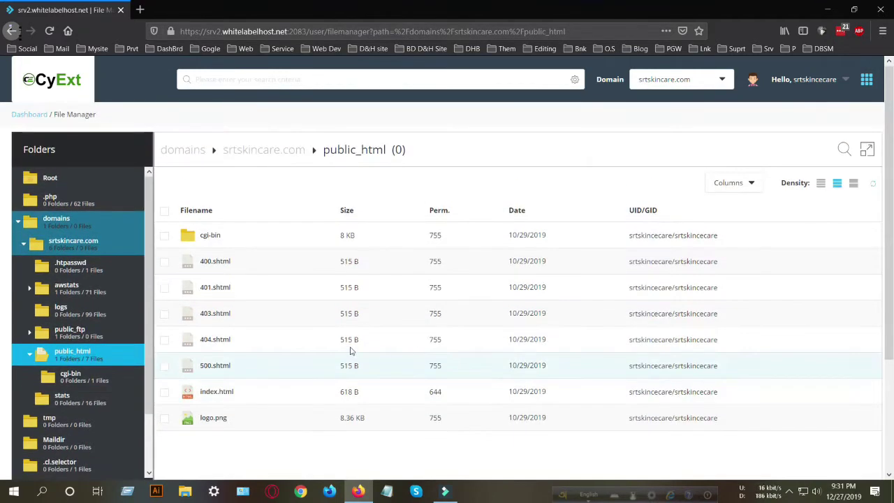
{"action": "scroll", "coordinate": [328, 345], "scroll_direction": "down", "scroll_amount": 2}
{"action": "scroll", "coordinate": [328, 344], "scroll_direction": "up", "scroll_amount": 2}
{"action": "scroll", "coordinate": [328, 344], "scroll_direction": "down", "scroll_amount": 2}
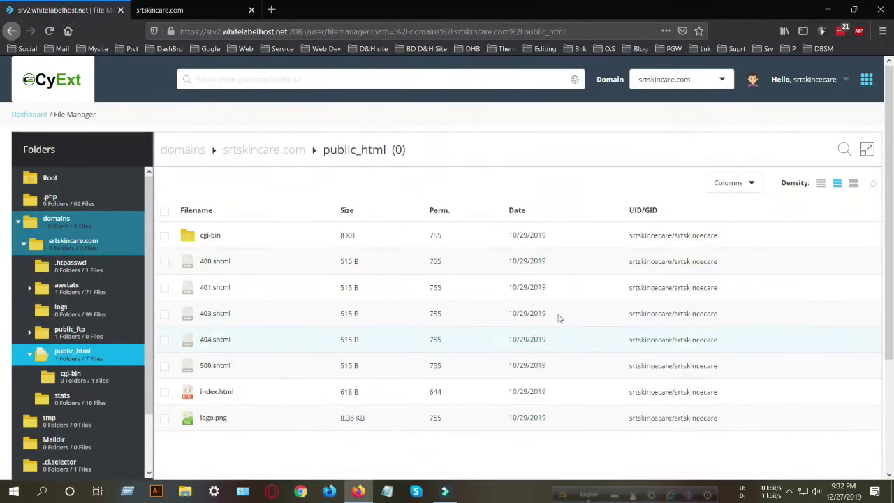
{"action": "scroll", "coordinate": [319, 345], "scroll_direction": "down", "scroll_amount": 2}
{"action": "scroll", "coordinate": [303, 210], "scroll_direction": "up", "scroll_amount": 2}
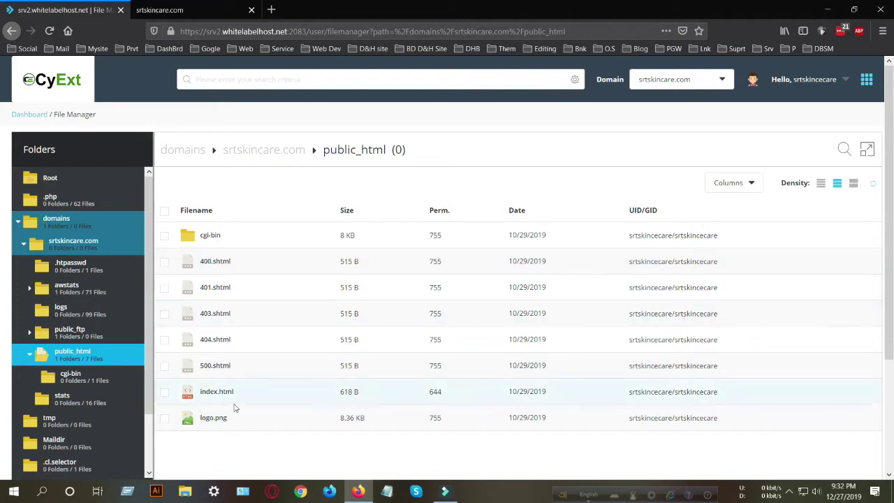
Select all eight default files in srtskincare.com's public_html and delete them
{"action": "left_click", "coordinate": [164, 211]}
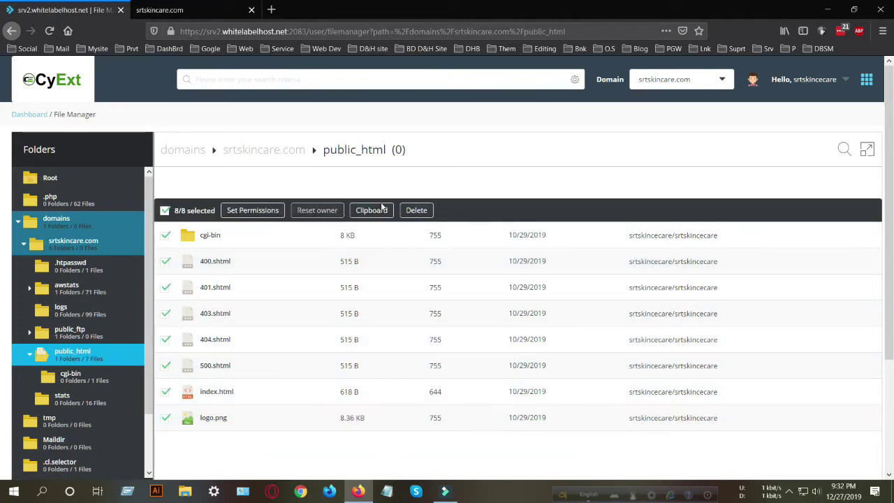
{"action": "left_click", "coordinate": [416, 217]}
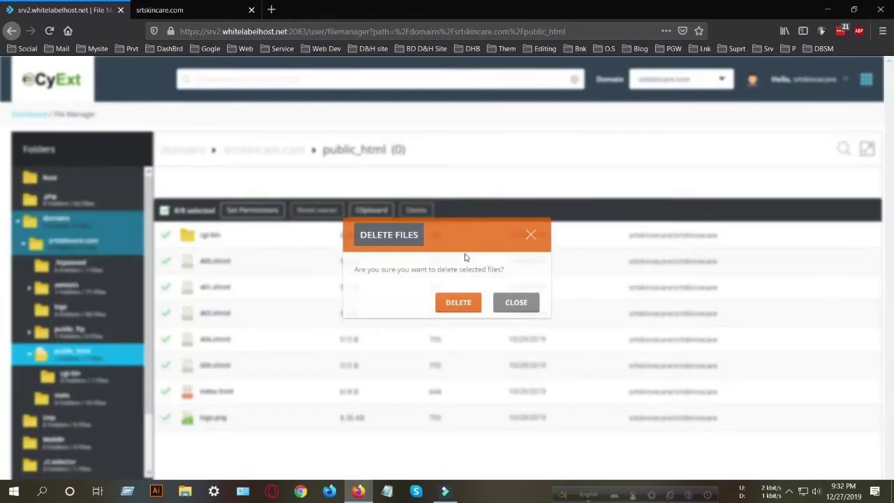
{"action": "left_click", "coordinate": [460, 305]}
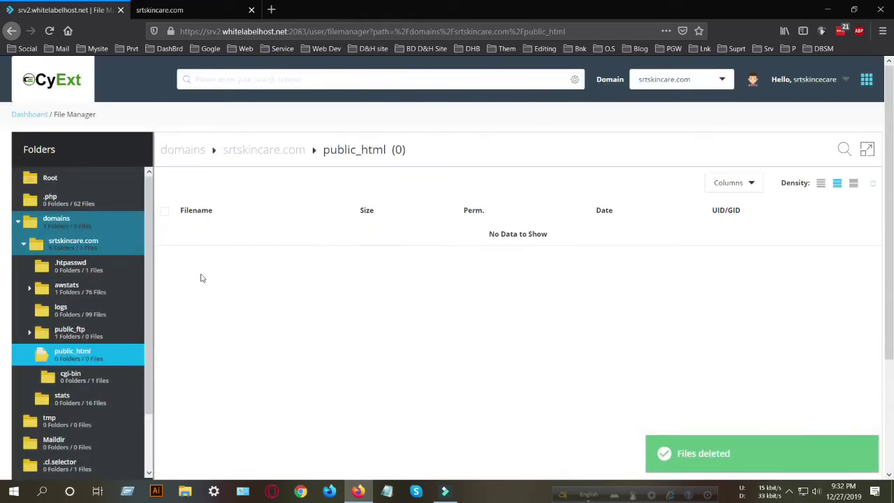
{"action": "scroll", "coordinate": [265, 342], "scroll_direction": "down", "scroll_amount": 3}
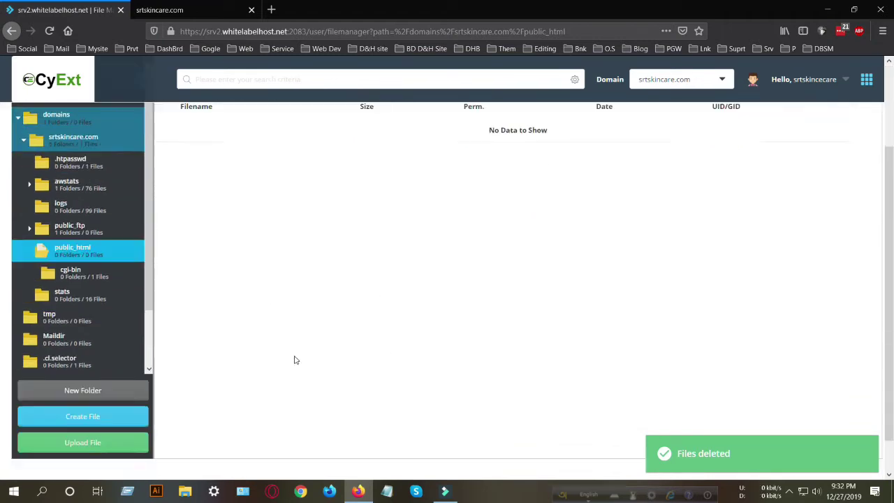
{"action": "scroll", "coordinate": [226, 367], "scroll_direction": "up", "scroll_amount": 1}
{"action": "scroll", "coordinate": [160, 387], "scroll_direction": "down", "scroll_amount": 1}
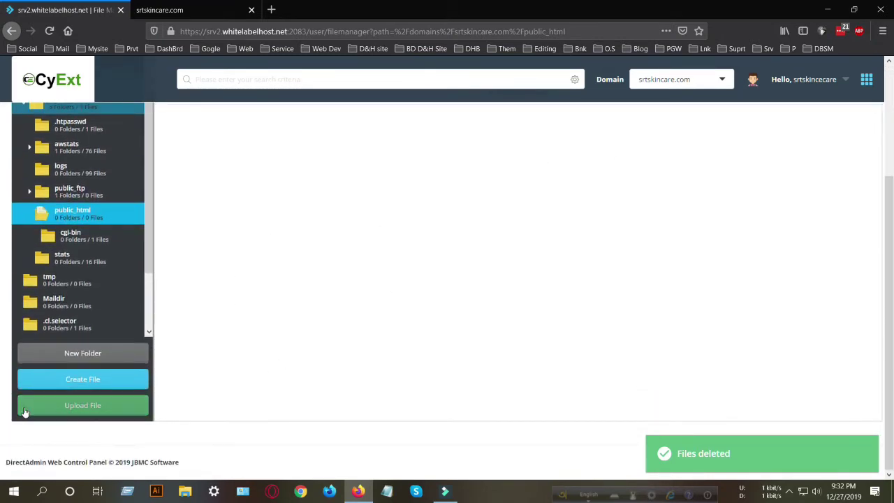
Upload wordpress.zip (12.61 MB) from the Desktop into public_html
{"action": "left_click", "coordinate": [78, 405]}
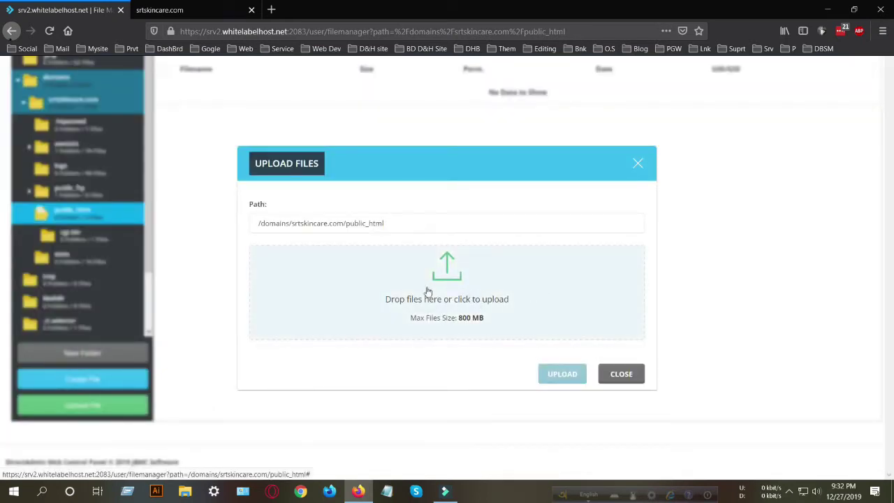
{"action": "left_click", "coordinate": [449, 278]}
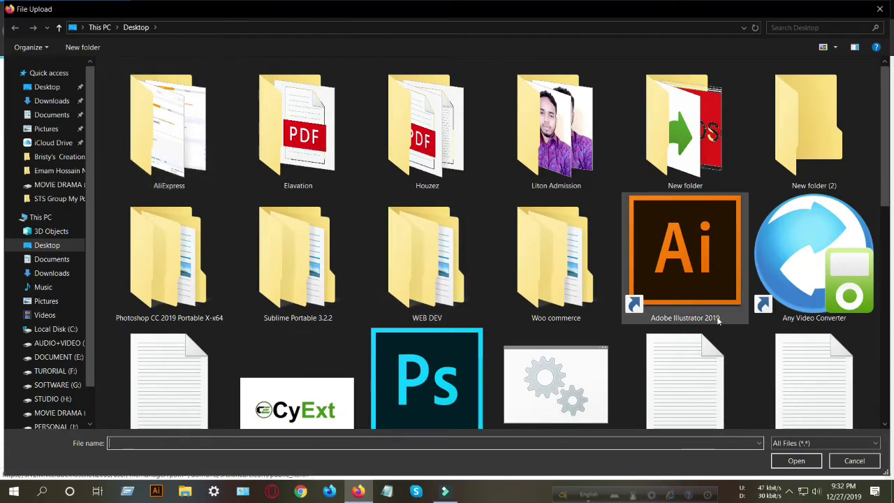
{"action": "scroll", "coordinate": [717, 319], "scroll_direction": "down", "scroll_amount": 6}
{"action": "left_click", "coordinate": [447, 379]}
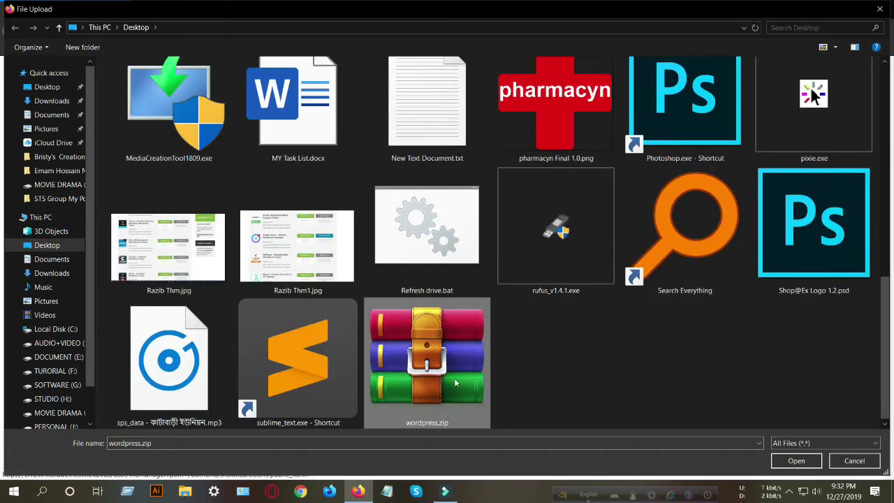
{"action": "left_click", "coordinate": [796, 460]}
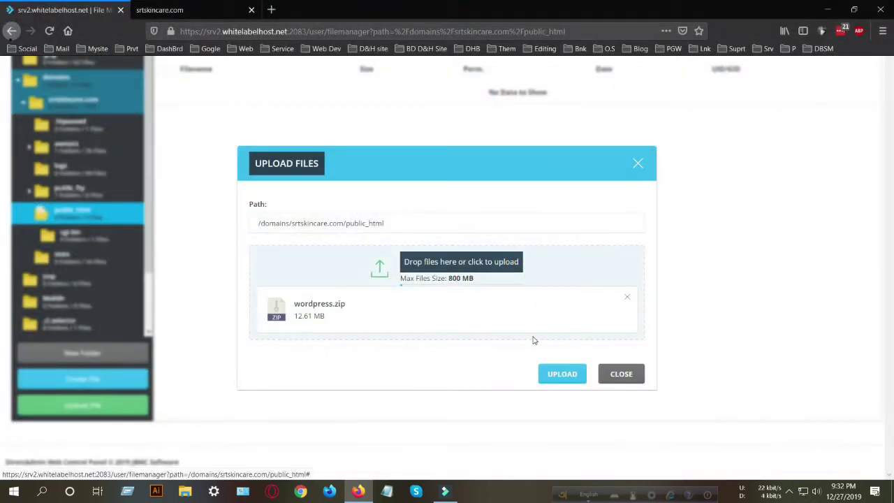
{"action": "left_click", "coordinate": [553, 371]}
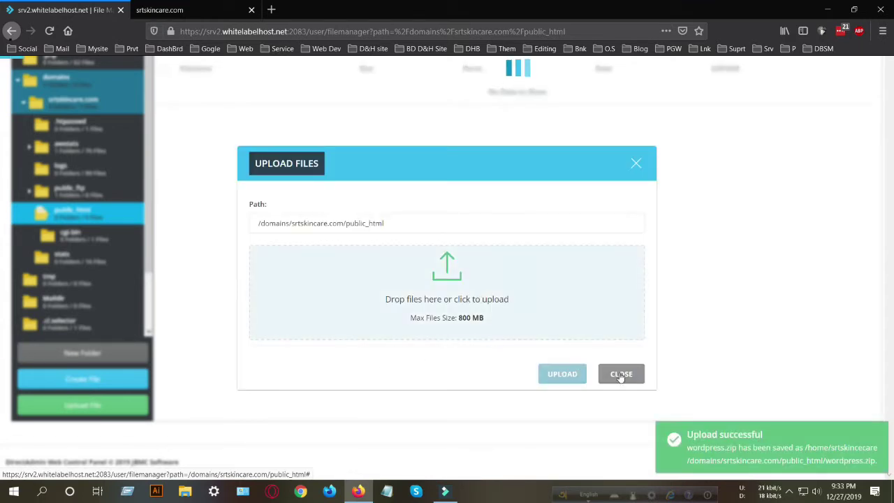
{"action": "left_click", "coordinate": [621, 373]}
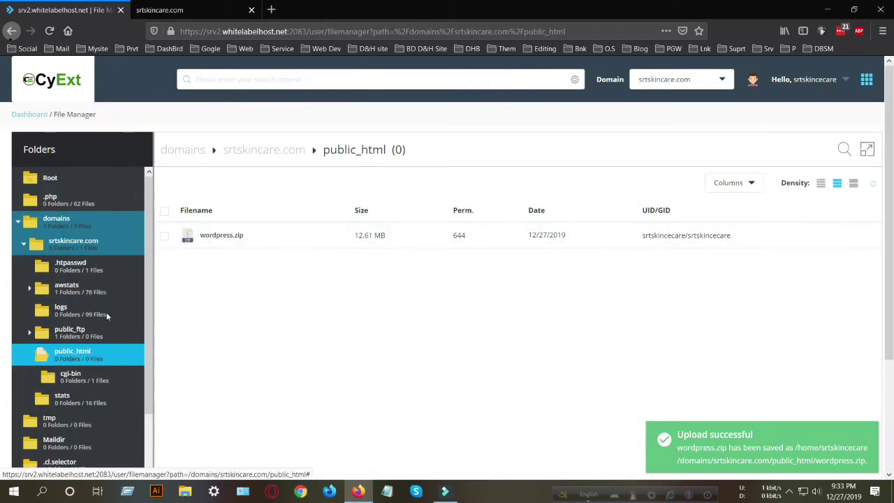
{"action": "right_click", "coordinate": [232, 243]}
{"action": "left_click", "coordinate": [419, 342]}
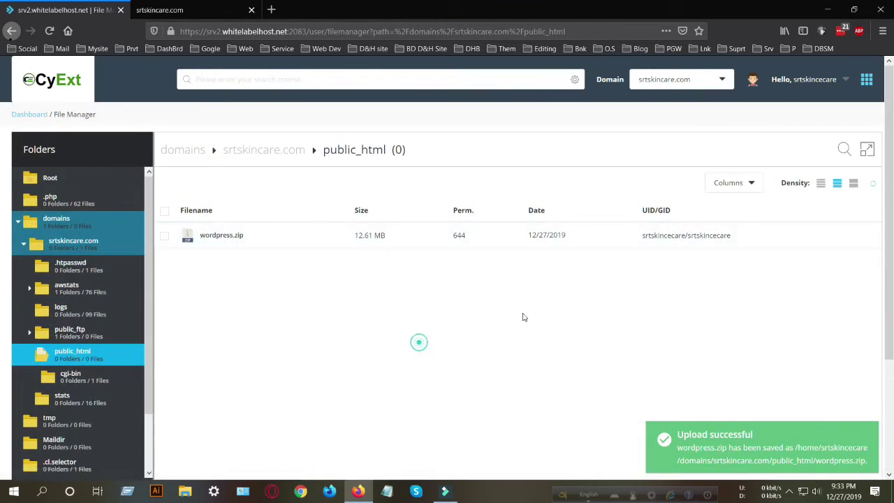
Reload the srtskincare.com site, then select wordpress.zip in the File Manager's public_html listing
{"action": "left_click", "coordinate": [206, 8]}
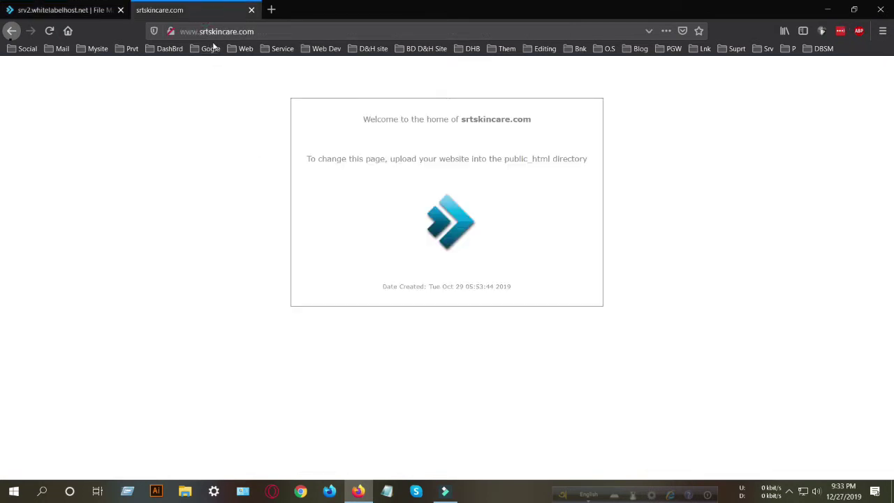
{"action": "left_click", "coordinate": [50, 31]}
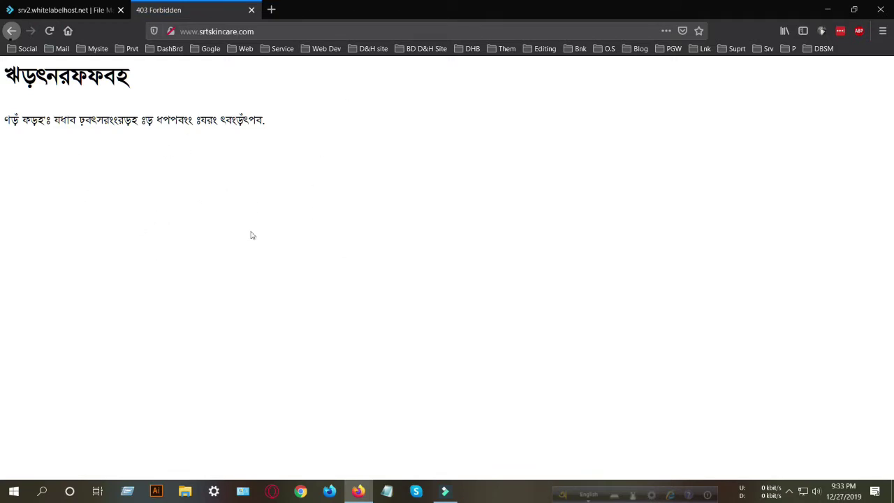
{"action": "left_click", "coordinate": [56, 10]}
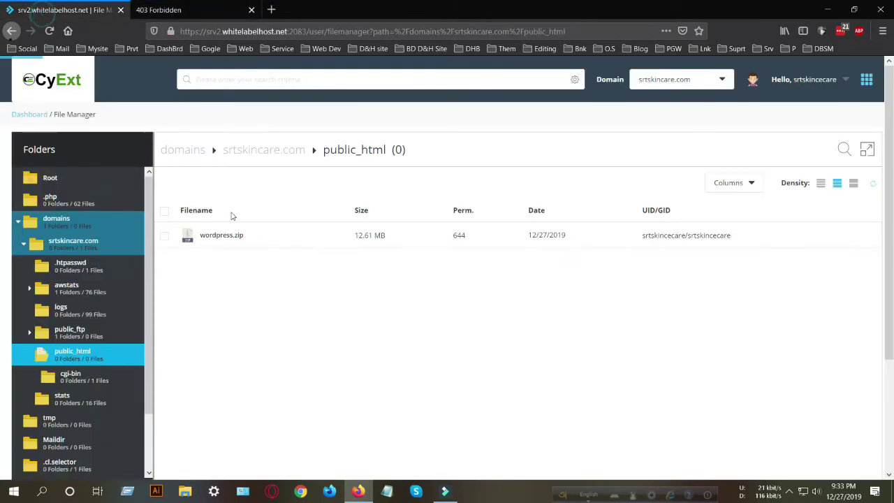
{"action": "right_click", "coordinate": [223, 237]}
{"action": "left_click", "coordinate": [166, 237]}
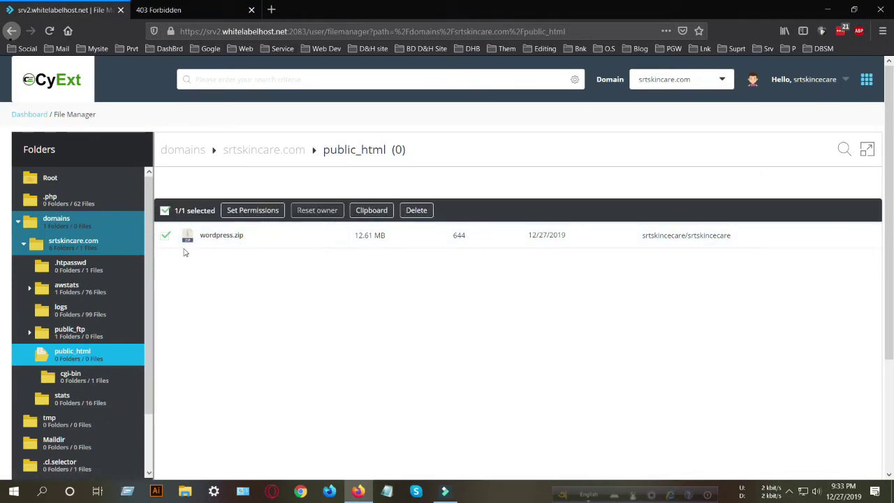
Extract wordpress.zip into public_html to unpack wp-admin, wp-content, wp-includes and core files
{"action": "left_click", "coordinate": [167, 238]}
{"action": "mouse_move", "coordinate": [218, 241]}
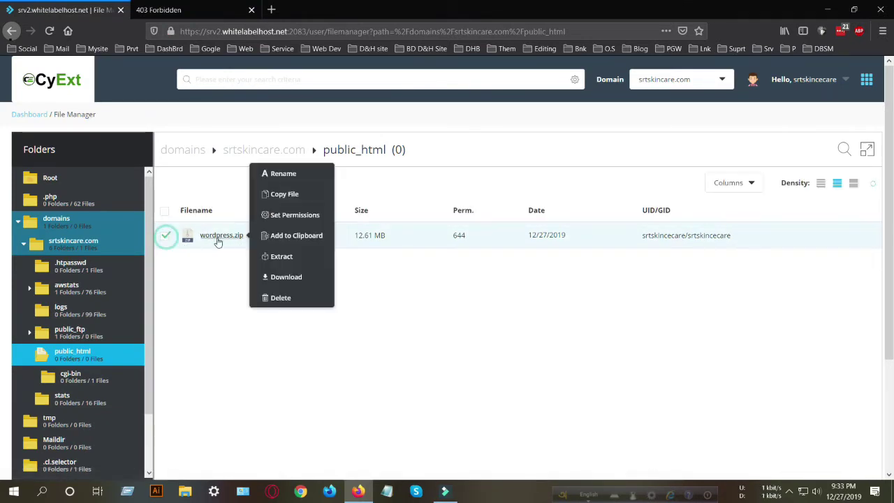
{"action": "left_click", "coordinate": [277, 257]}
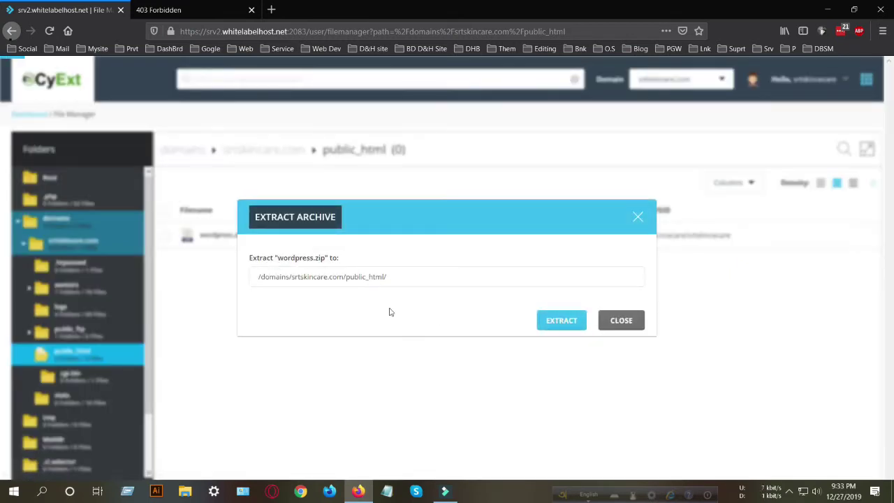
{"action": "left_click", "coordinate": [562, 319]}
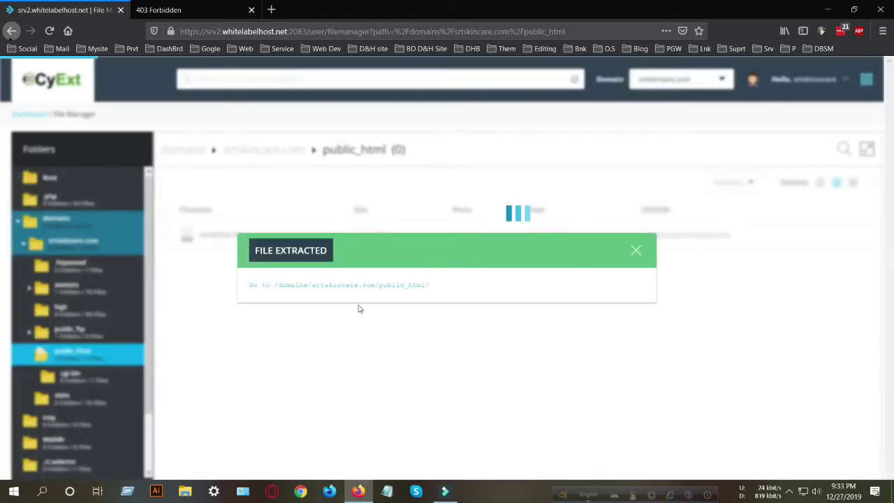
{"action": "left_click", "coordinate": [634, 257]}
{"action": "scroll", "coordinate": [424, 357], "scroll_direction": "down", "scroll_amount": 5}
{"action": "scroll", "coordinate": [433, 355], "scroll_direction": "up", "scroll_amount": 5}
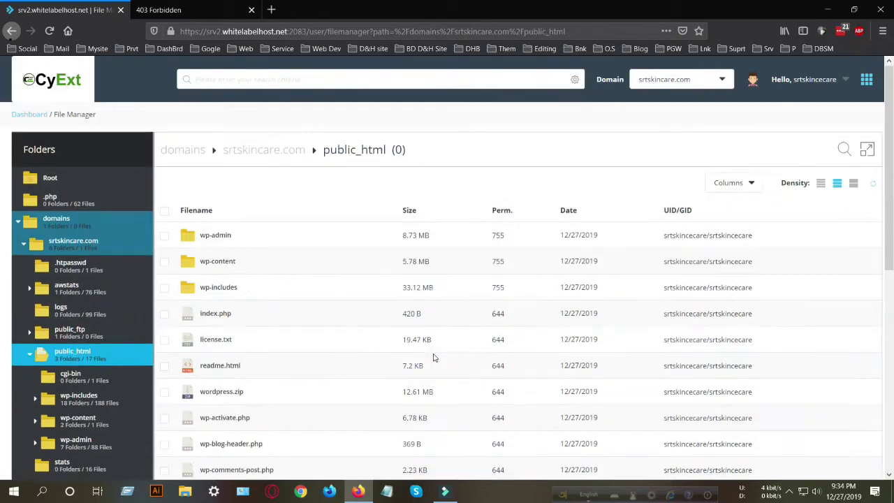
{"action": "left_click", "coordinate": [230, 10]}
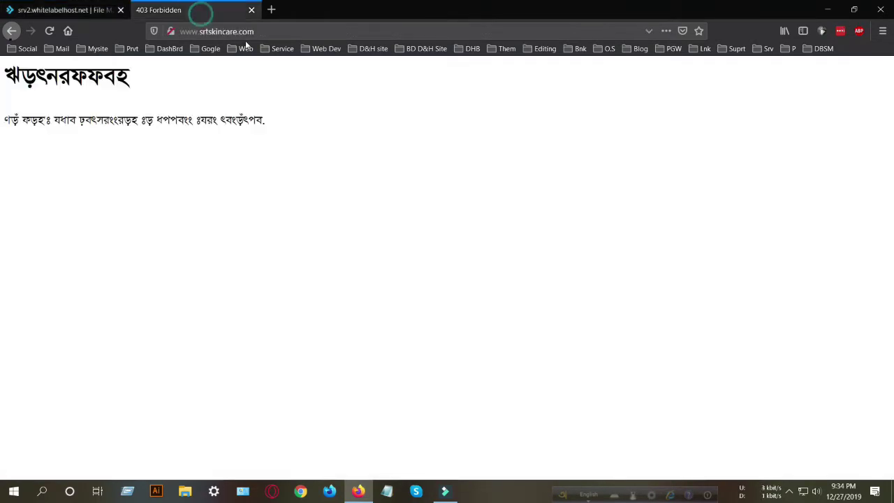
{"action": "left_click", "coordinate": [49, 31]}
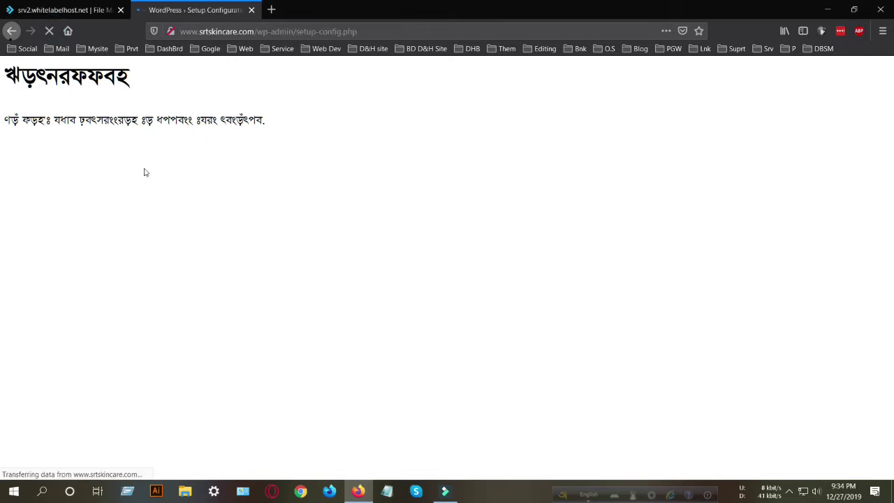
{"action": "scroll", "coordinate": [366, 328], "scroll_direction": "down", "scroll_amount": 3}
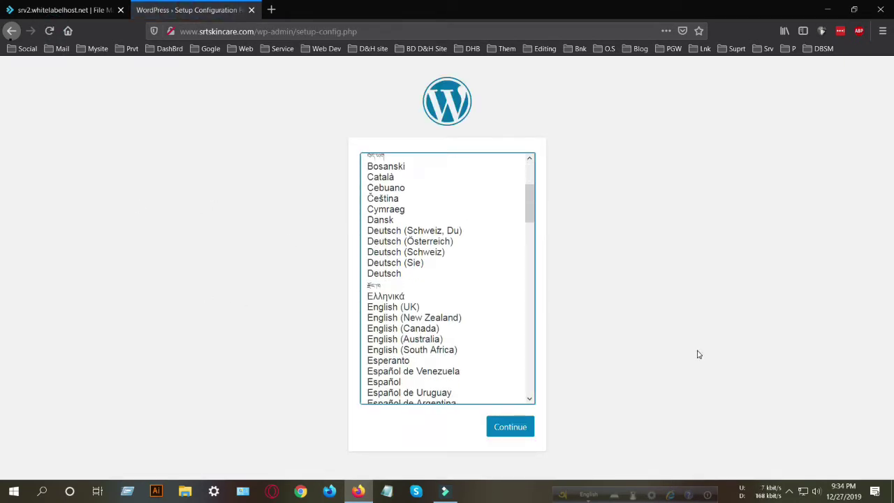
{"action": "scroll", "coordinate": [435, 305], "scroll_direction": "up", "scroll_amount": 3}
{"action": "scroll", "coordinate": [425, 305], "scroll_direction": "down", "scroll_amount": 10}
{"action": "scroll", "coordinate": [425, 329], "scroll_direction": "up", "scroll_amount": 2}
{"action": "scroll", "coordinate": [426, 328], "scroll_direction": "up", "scroll_amount": 10}
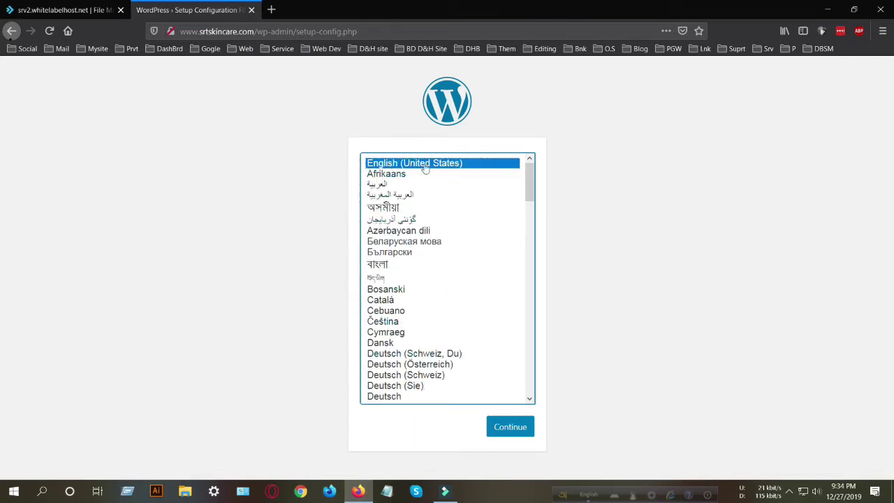
{"action": "left_click", "coordinate": [509, 428]}
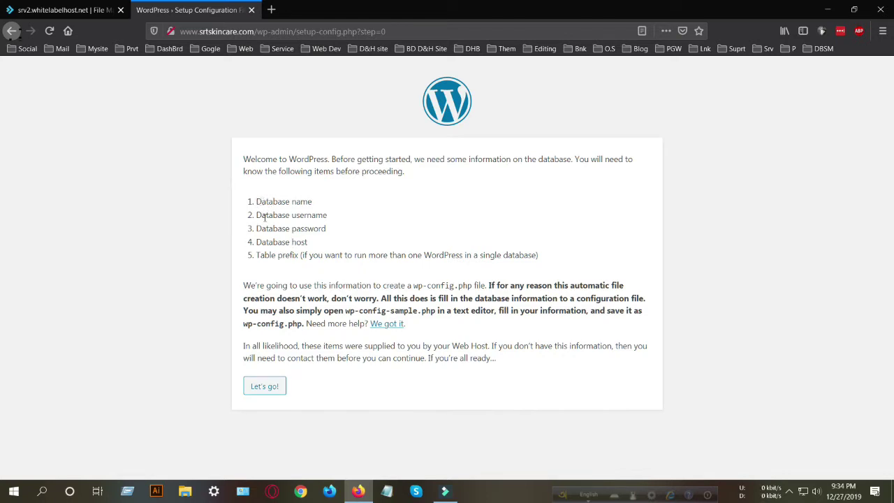
Review the required database details on the welcome page and proceed with Let's go!
{"action": "left_click_drag", "start_coordinate": [257, 233], "coordinate": [331, 237]}
{"action": "left_click", "coordinate": [405, 230]}
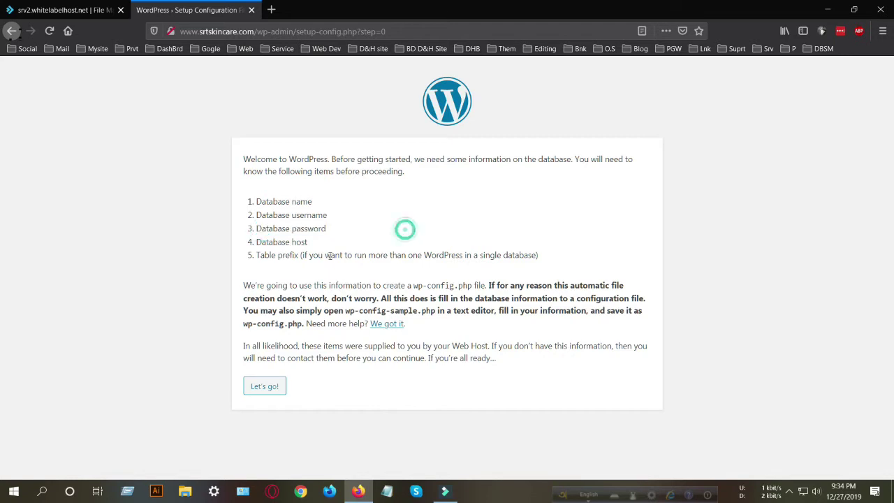
{"action": "left_click", "coordinate": [272, 387]}
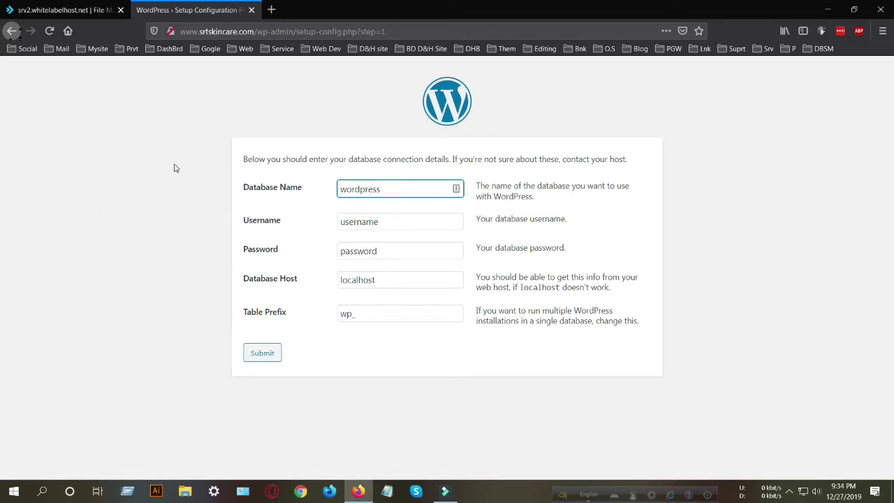
Go back to the CyExt dashboard and open MySQL Management for srtskincare.com
{"action": "left_click", "coordinate": [60, 13]}
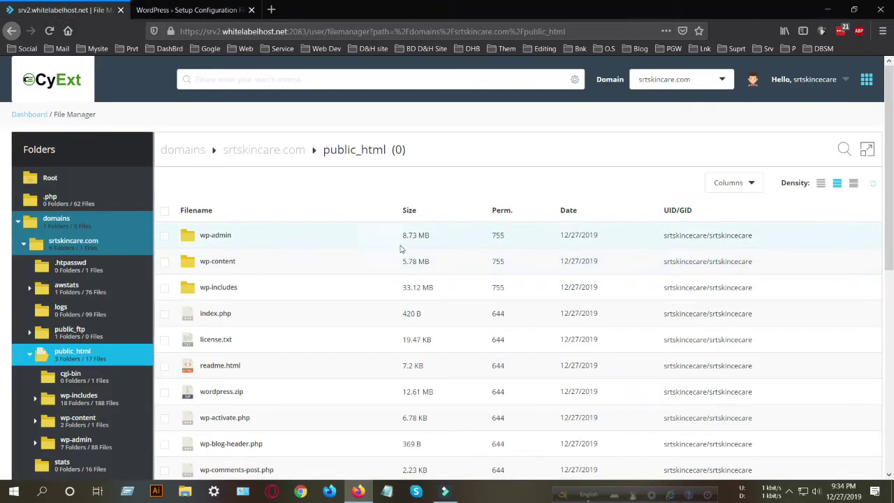
{"action": "left_click", "coordinate": [29, 114]}
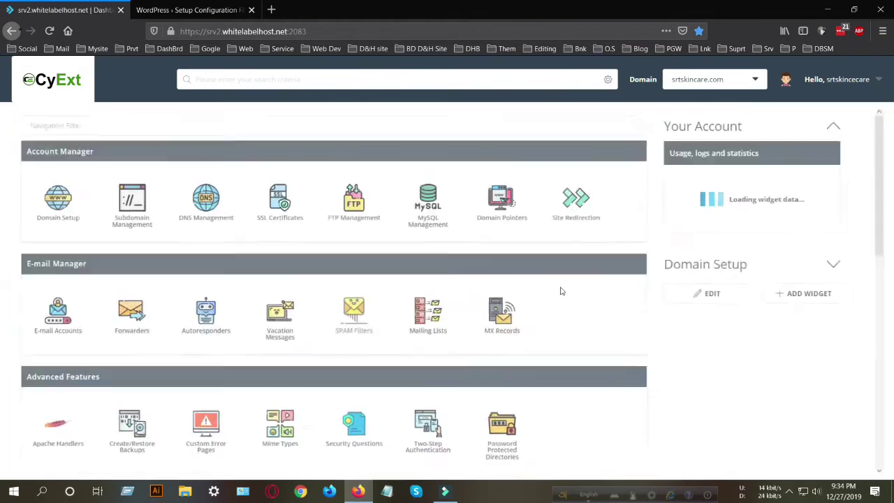
{"action": "left_click", "coordinate": [433, 214]}
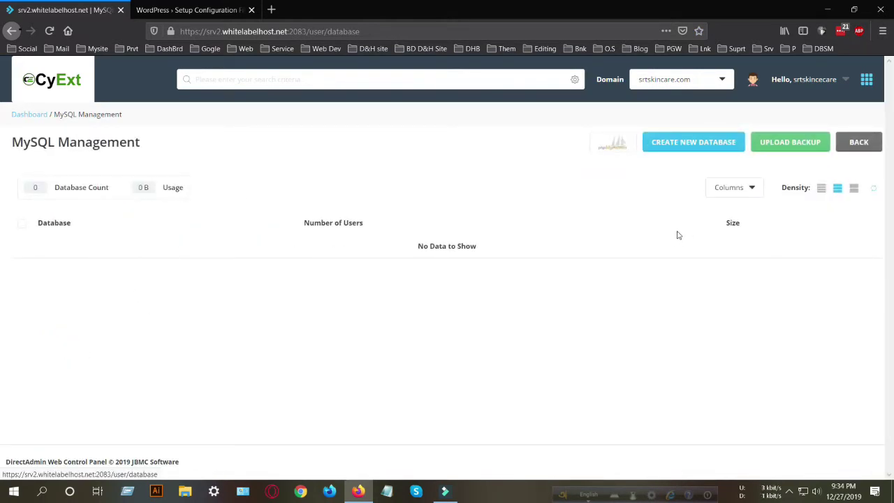
Create a new MySQL database named with 'wp' and a generated random password
{"action": "left_click", "coordinate": [702, 148]}
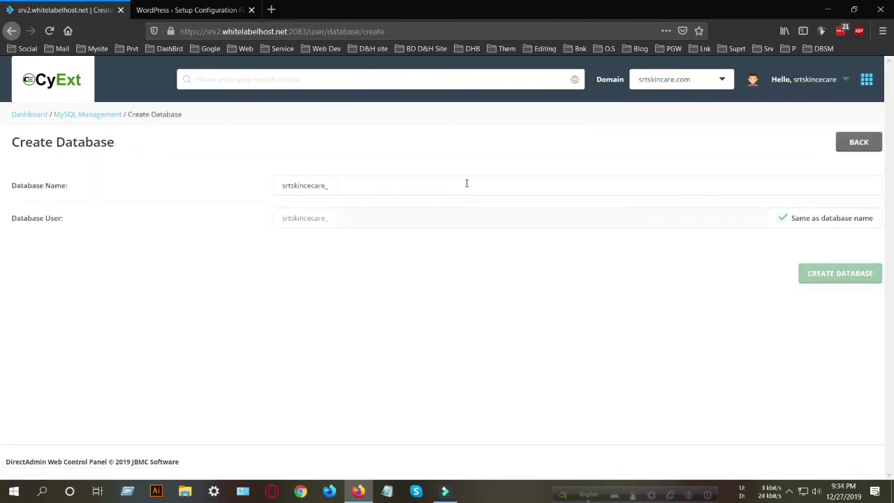
{"action": "left_click", "coordinate": [384, 189]}
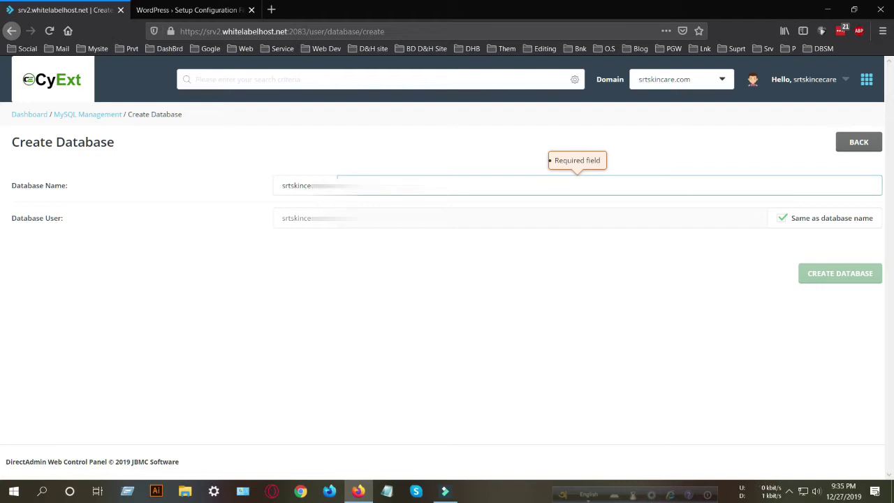
{"action": "type", "text": "w"}
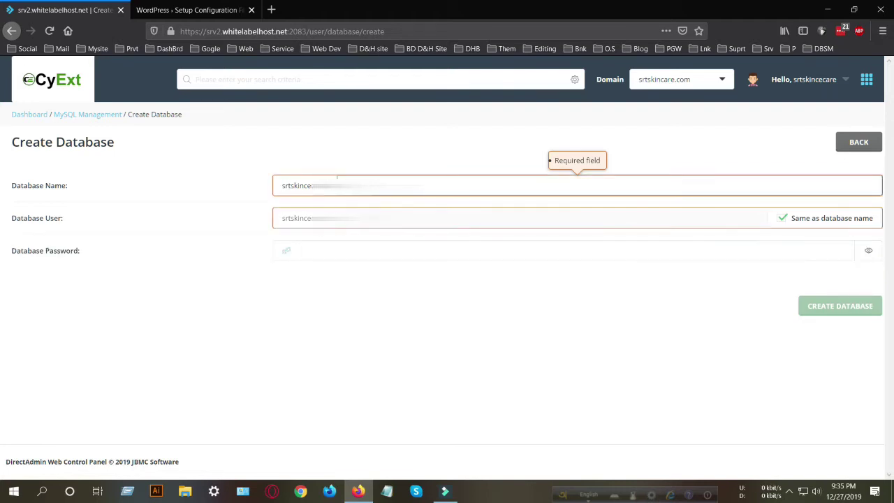
{"action": "type", "text": "p"}
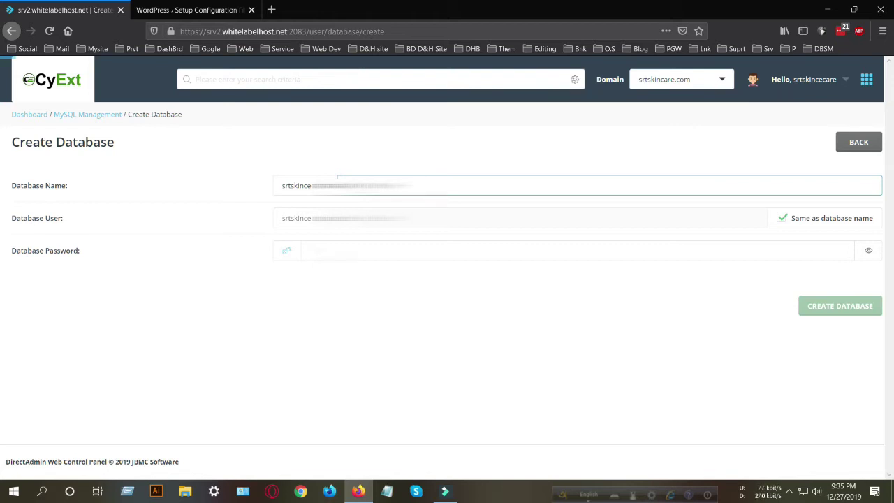
{"action": "left_click", "coordinate": [322, 251]}
{"action": "left_click", "coordinate": [869, 252]}
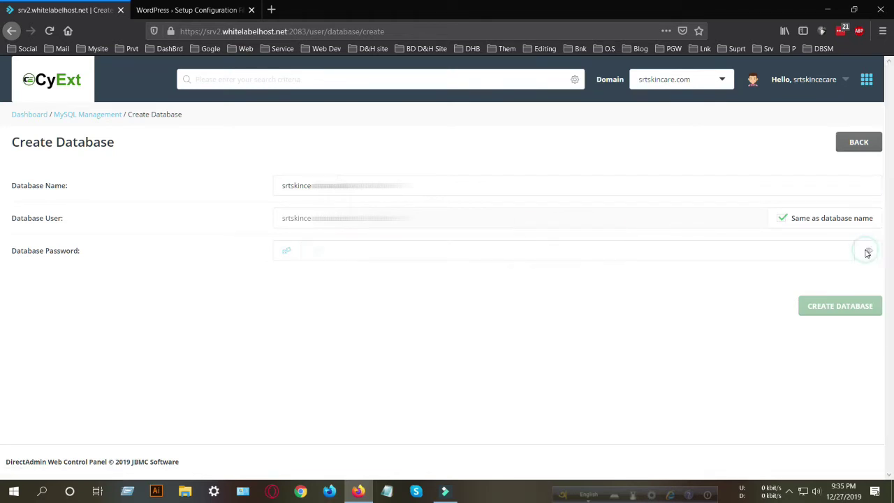
{"action": "left_click", "coordinate": [287, 252]}
{"action": "left_click", "coordinate": [288, 252]}
{"action": "left_click", "coordinate": [870, 253]}
{"action": "left_click", "coordinate": [870, 252]}
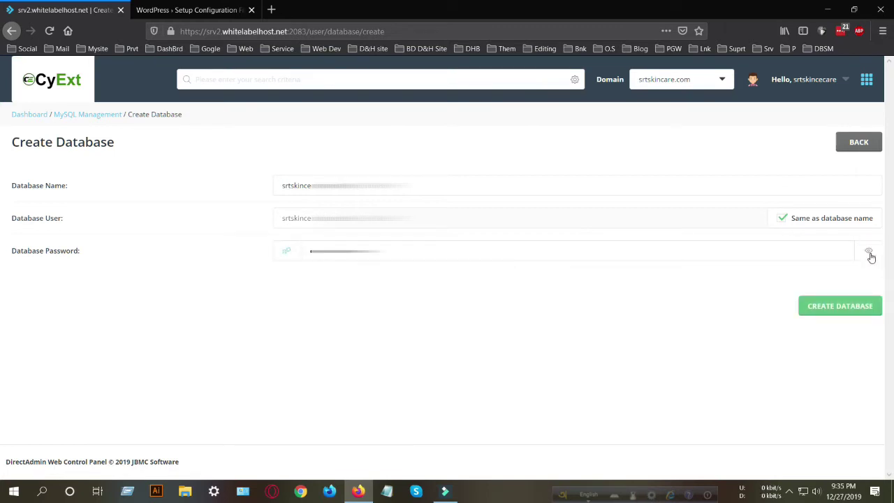
{"action": "left_click", "coordinate": [844, 311]}
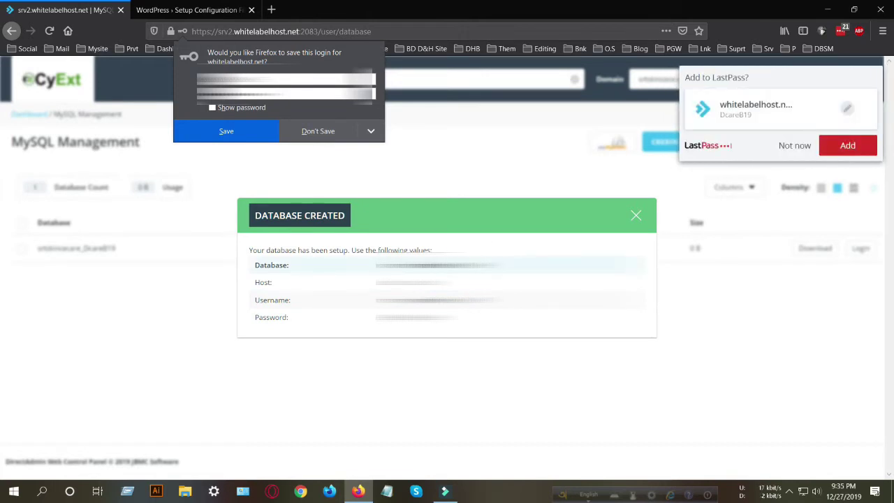
Paste the new database's name into the WordPress Database Name field
{"action": "left_click_drag", "start_coordinate": [375, 265], "coordinate": [502, 265]}
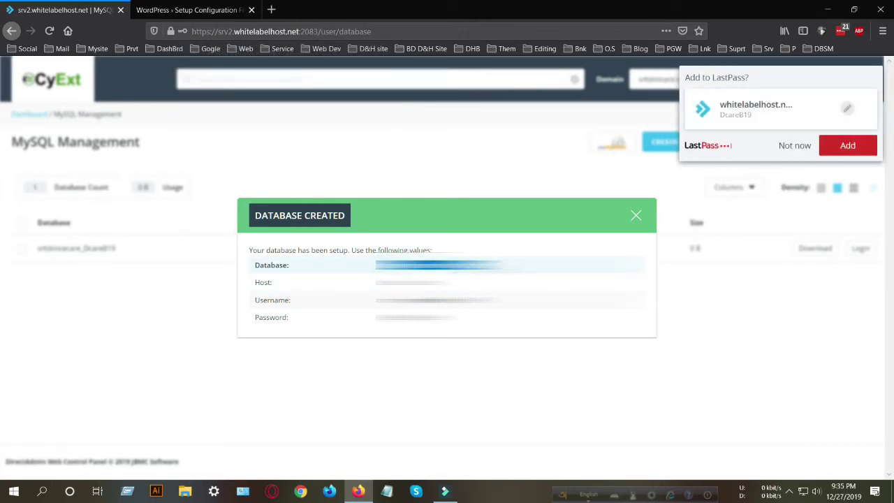
{"action": "left_click", "coordinate": [188, 10]}
{"action": "left_click", "coordinate": [388, 189]}
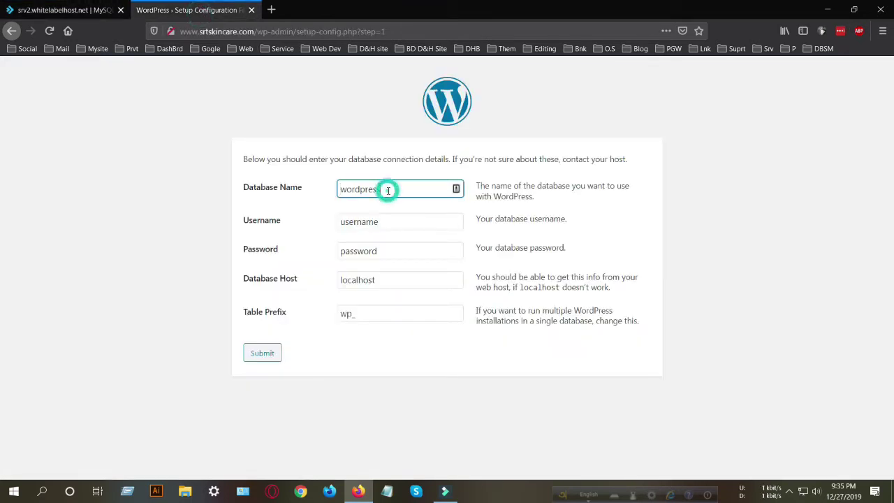
{"action": "key", "text": "ctrl+v"}
{"action": "left_click", "coordinate": [409, 223]}
{"action": "left_click", "coordinate": [399, 187]}
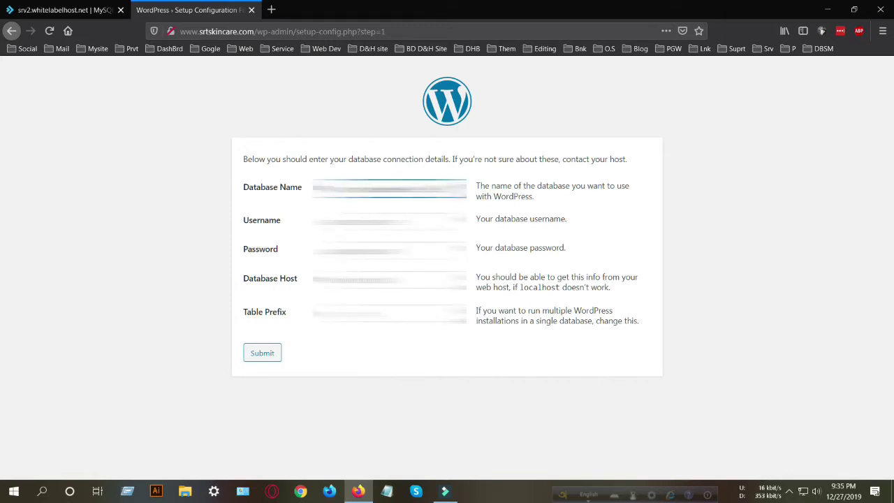
{"action": "key", "text": "Tab"}
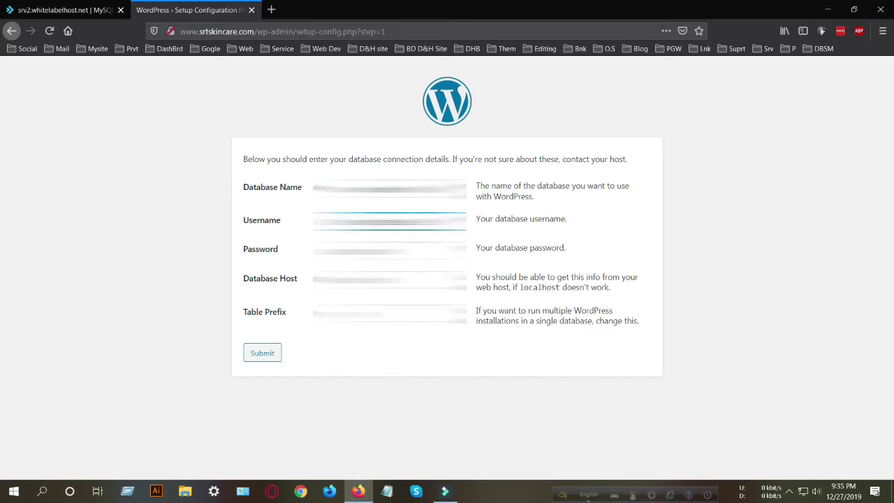
{"action": "key", "text": "Tab"}
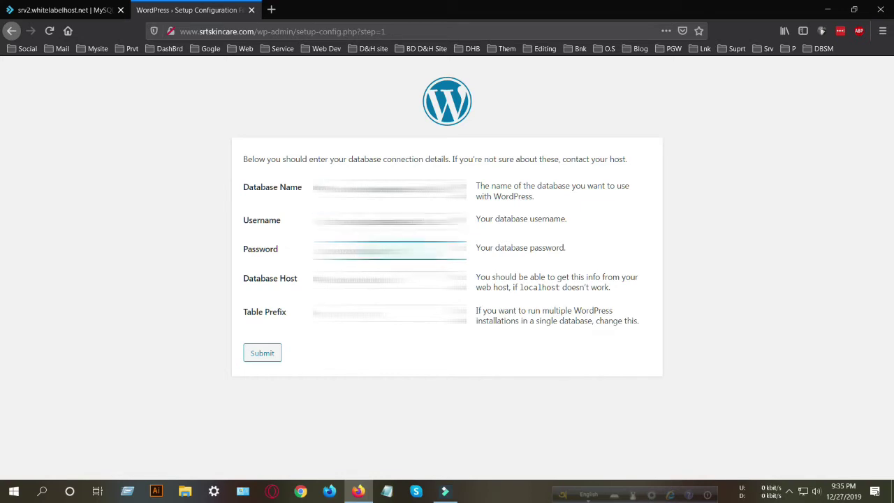
Copy the generated database password into the WordPress Password field
{"action": "left_click", "coordinate": [81, 8]}
{"action": "double_click", "coordinate": [390, 318]}
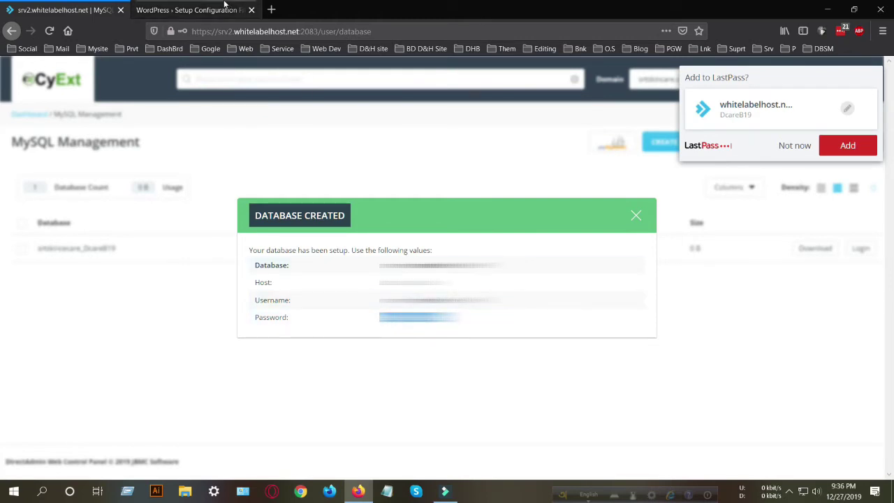
{"action": "left_click", "coordinate": [195, 11]}
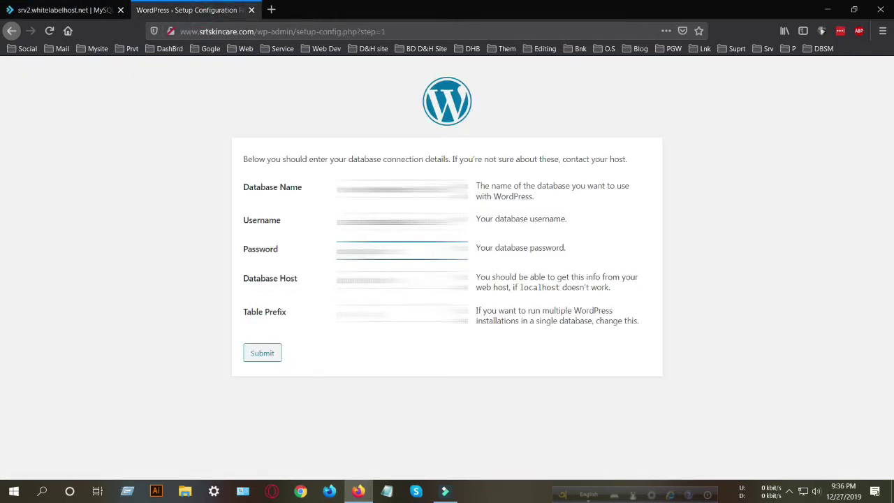
{"action": "left_click_drag", "start_coordinate": [411, 251], "coordinate": [245, 252]}
{"action": "key", "text": "ctrl+v"}
Edit the Table Prefix field, replacing its value by typing 'c' and 'e'
{"action": "left_click", "coordinate": [361, 314]}
{"action": "key", "text": "BackSpace"}
{"action": "key", "text": "BackSpace"}
{"action": "key", "text": "BackSpace"}
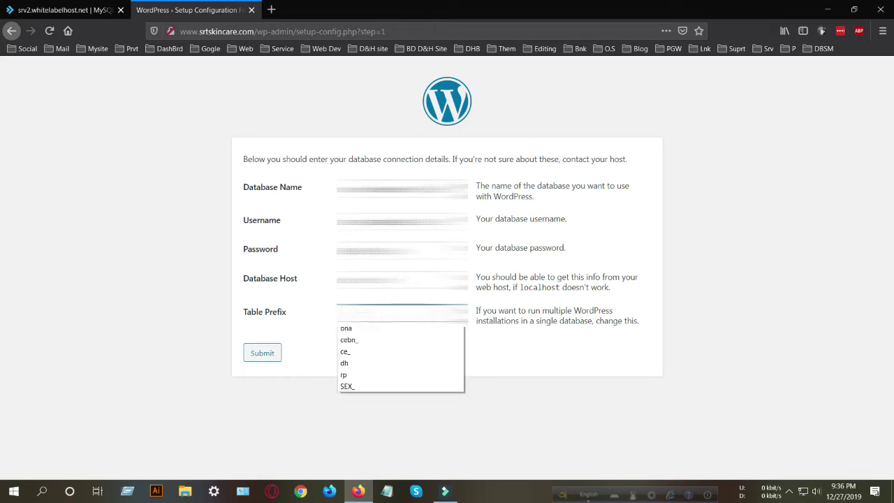
{"action": "type", "text": "c"}
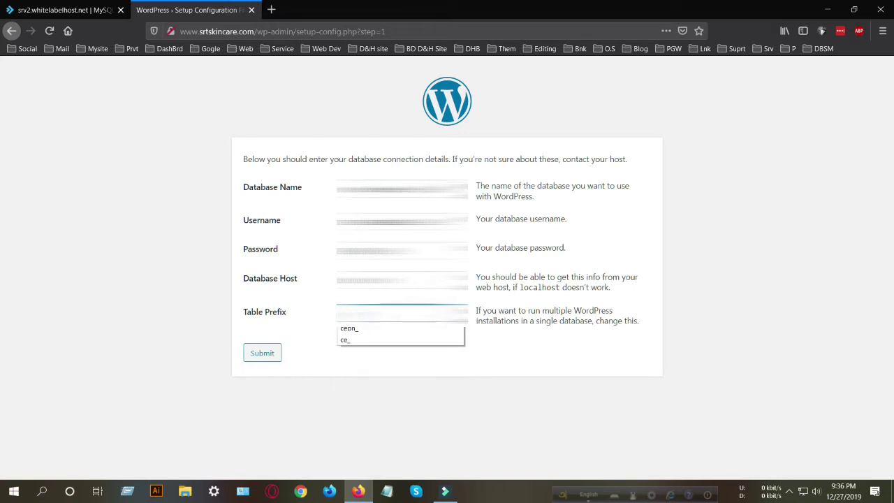
{"action": "left_click", "coordinate": [509, 354]}
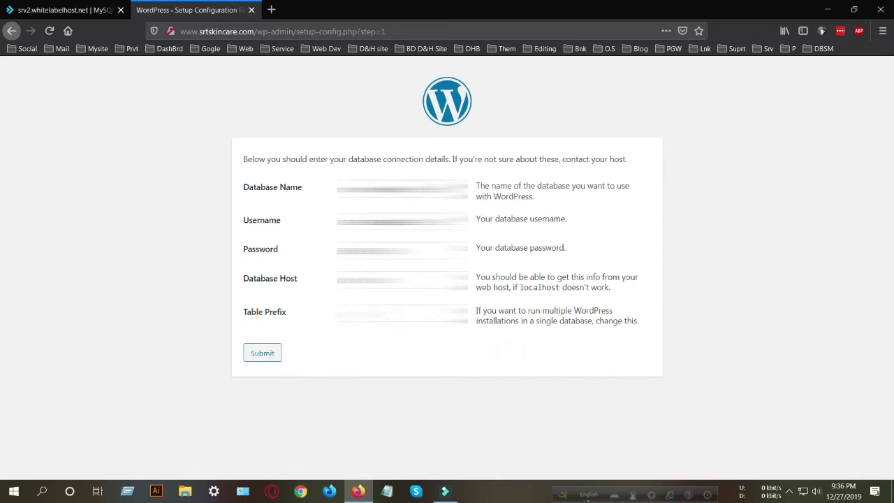
{"action": "left_click", "coordinate": [396, 314]}
{"action": "type", "text": "e"}
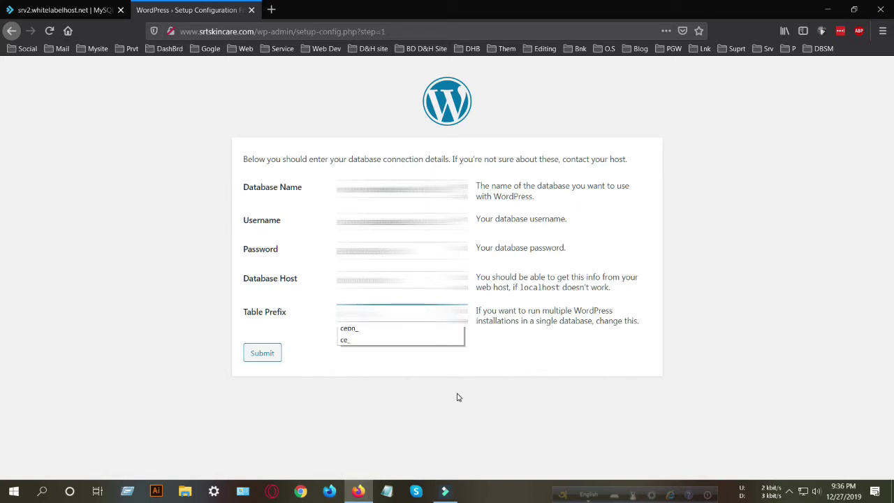
{"action": "left_click", "coordinate": [486, 352]}
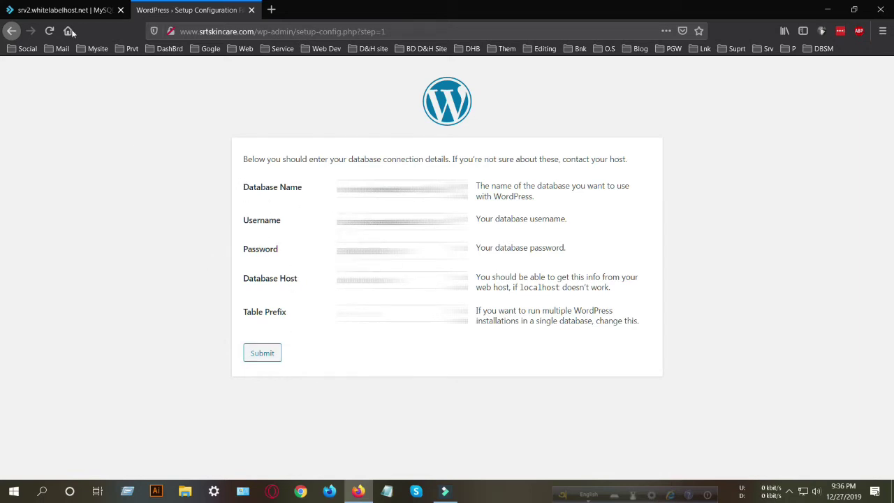
Close the Database Created confirmation and open the File Manager from the dashboard
{"action": "left_click", "coordinate": [63, 9]}
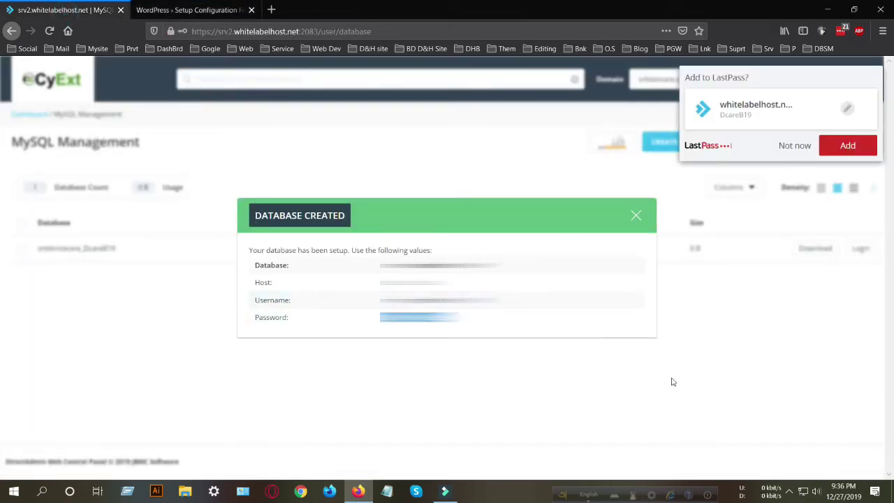
{"action": "left_click", "coordinate": [637, 218]}
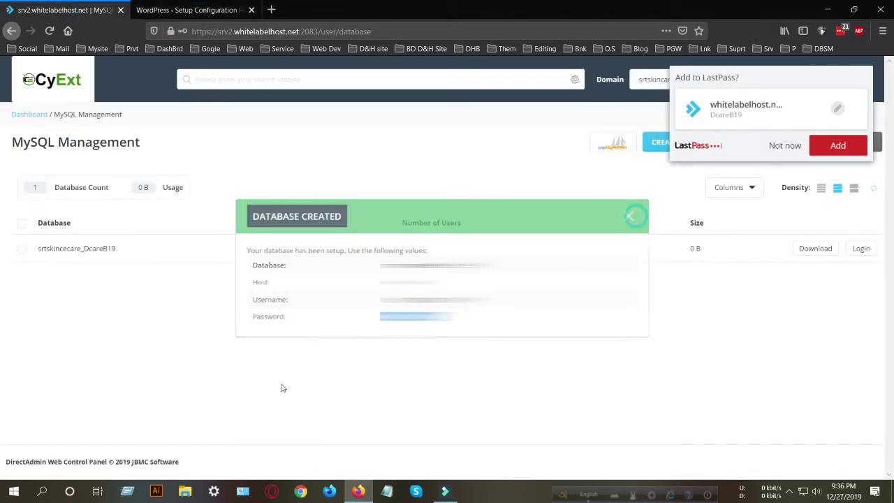
{"action": "left_click", "coordinate": [53, 87]}
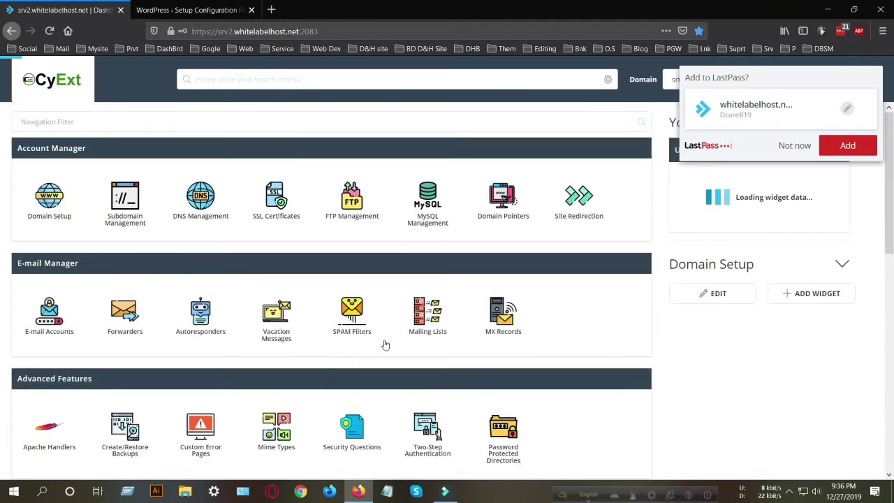
{"action": "scroll", "coordinate": [100, 365], "scroll_direction": "down", "scroll_amount": 3}
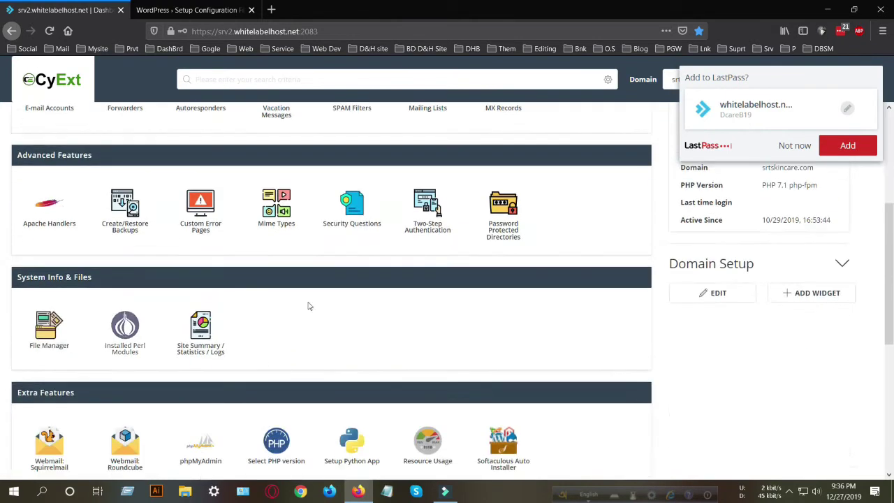
{"action": "left_click", "coordinate": [46, 342]}
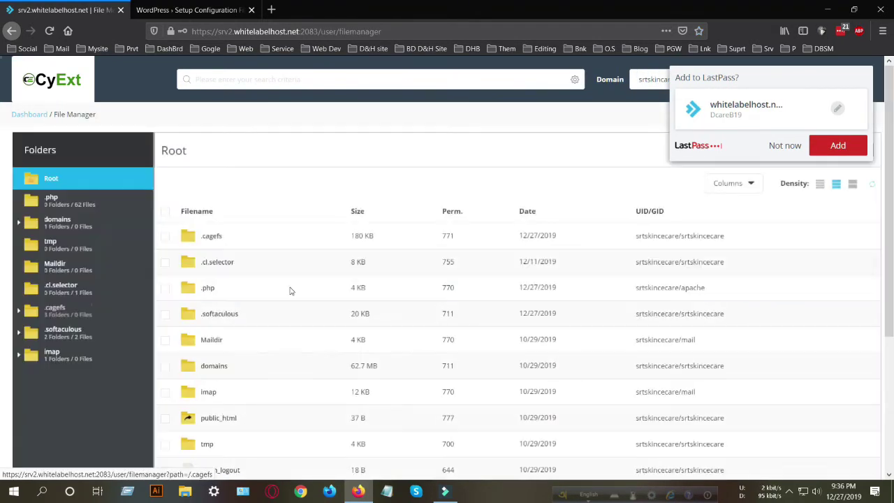
Open public_html and choose to edit wp-config-sample.php
{"action": "scroll", "coordinate": [237, 315], "scroll_direction": "down", "scroll_amount": 3}
{"action": "right_click", "coordinate": [217, 238]}
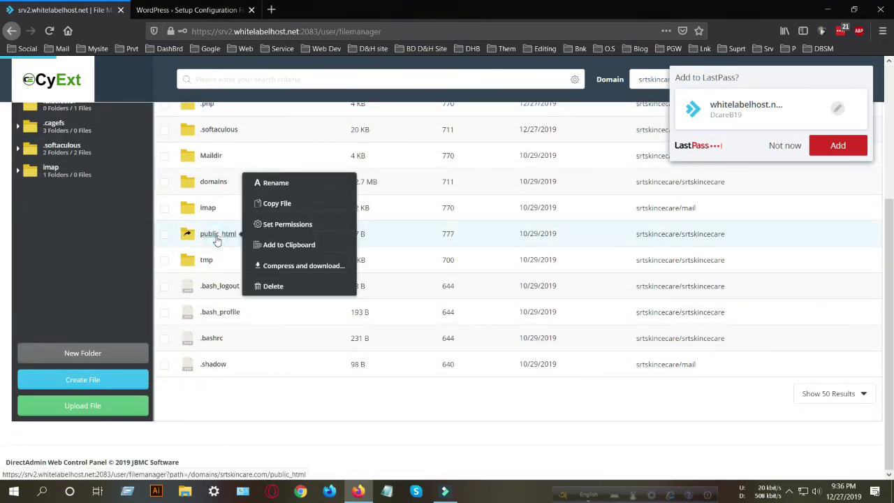
{"action": "double_click", "coordinate": [206, 244]}
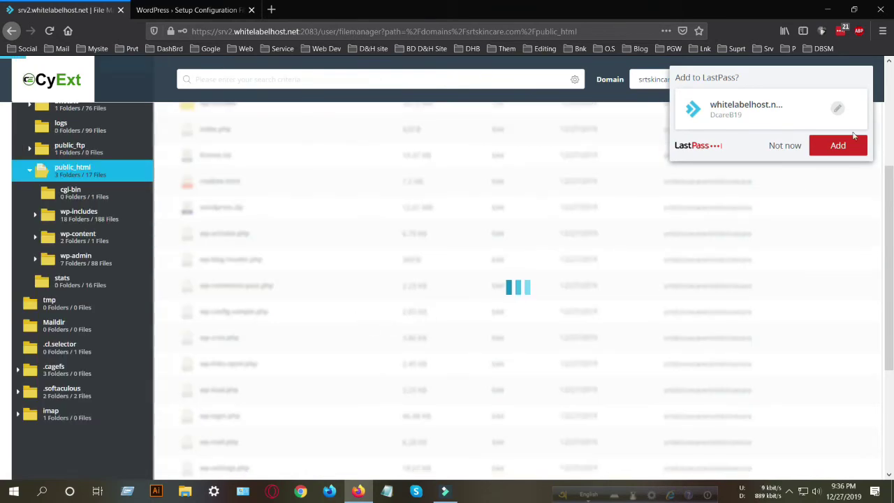
{"action": "left_click", "coordinate": [779, 146]}
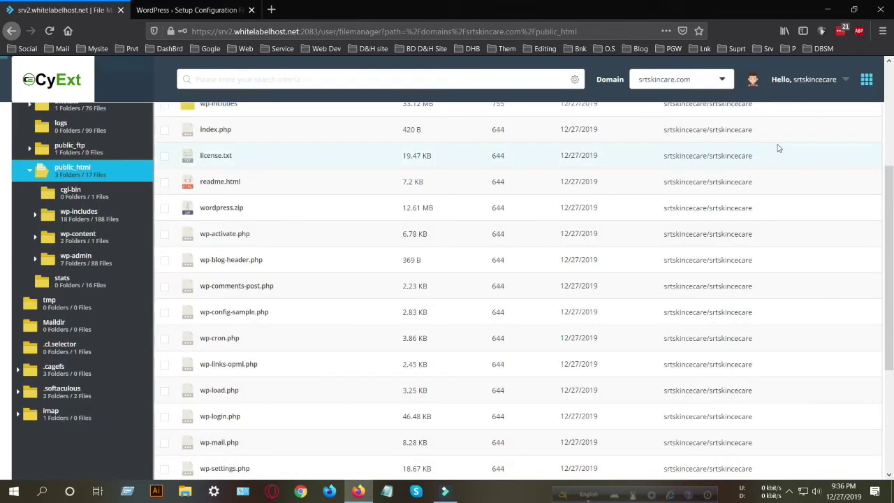
{"action": "scroll", "coordinate": [319, 359], "scroll_direction": "down", "scroll_amount": 10}
{"action": "scroll", "coordinate": [299, 343], "scroll_direction": "up", "scroll_amount": 10}
{"action": "scroll", "coordinate": [283, 347], "scroll_direction": "down", "scroll_amount": 5}
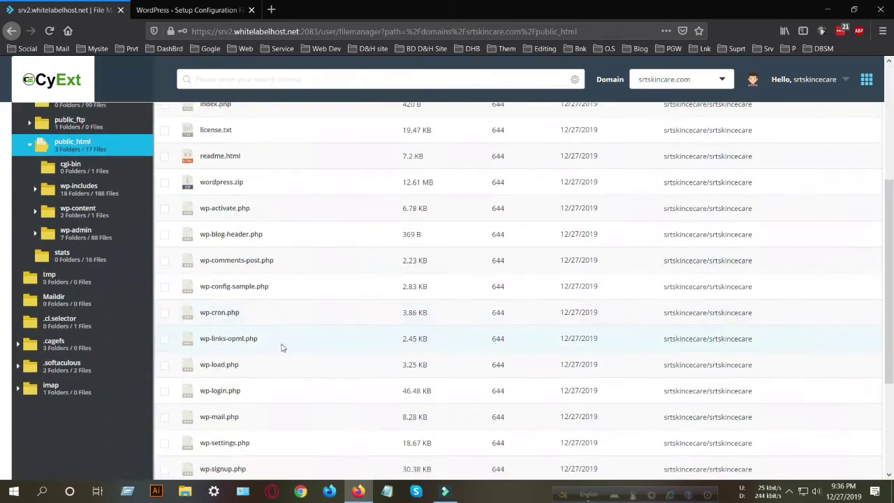
{"action": "scroll", "coordinate": [282, 347], "scroll_direction": "down", "scroll_amount": 5}
{"action": "scroll", "coordinate": [247, 265], "scroll_direction": "up", "scroll_amount": 6}
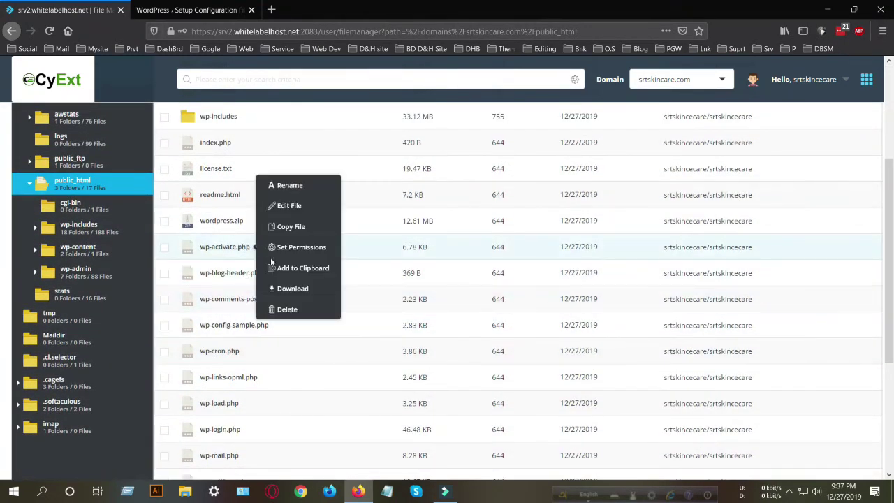
{"action": "scroll", "coordinate": [452, 386], "scroll_direction": "down", "scroll_amount": 2}
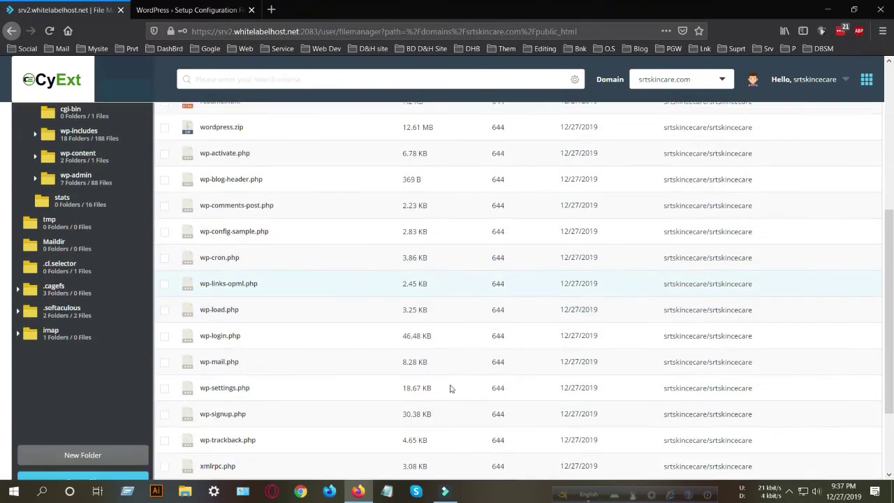
{"action": "scroll", "coordinate": [409, 405], "scroll_direction": "down", "scroll_amount": 2}
{"action": "scroll", "coordinate": [307, 377], "scroll_direction": "up", "scroll_amount": 2}
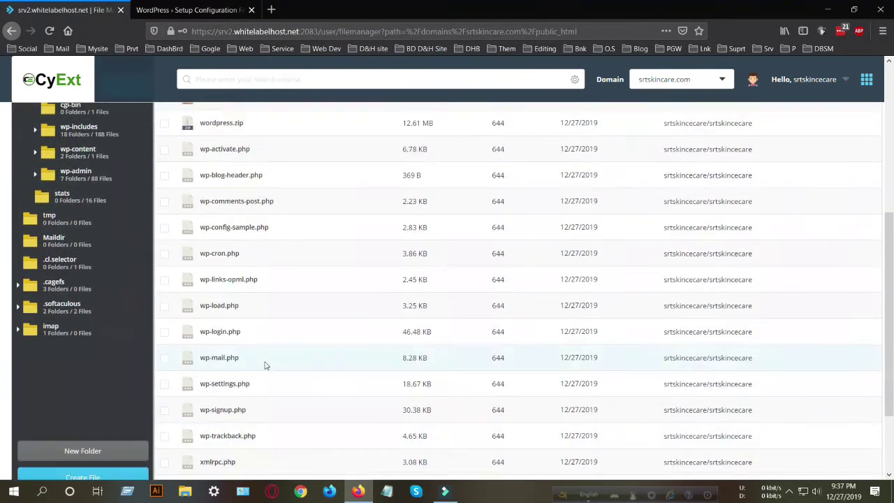
{"action": "scroll", "coordinate": [269, 364], "scroll_direction": "up", "scroll_amount": 2}
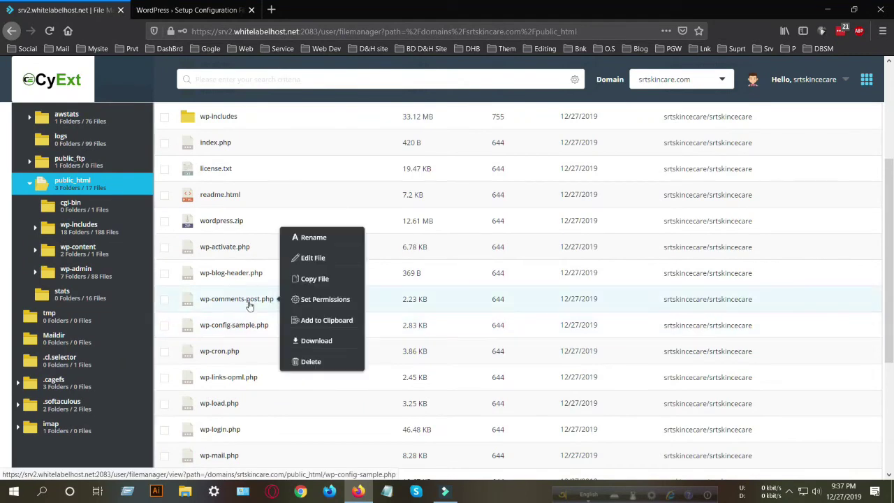
{"action": "scroll", "coordinate": [339, 276], "scroll_direction": "up", "scroll_amount": 2}
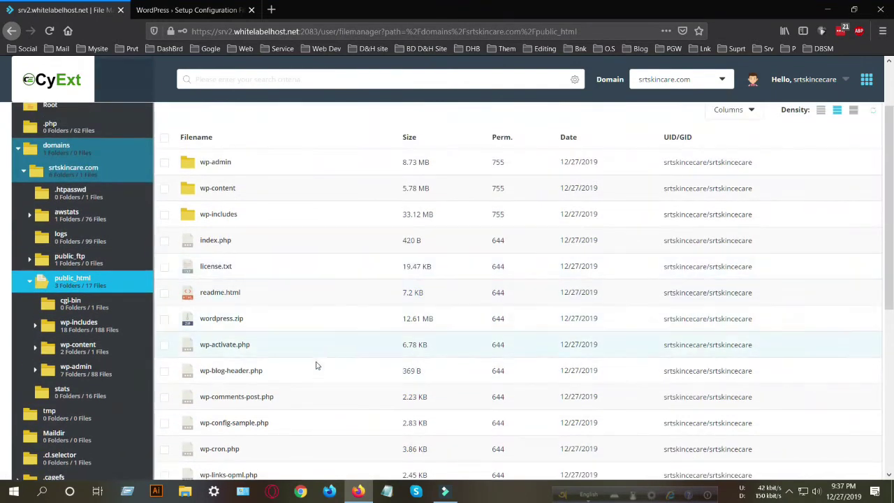
{"action": "scroll", "coordinate": [294, 391], "scroll_direction": "down", "scroll_amount": 2}
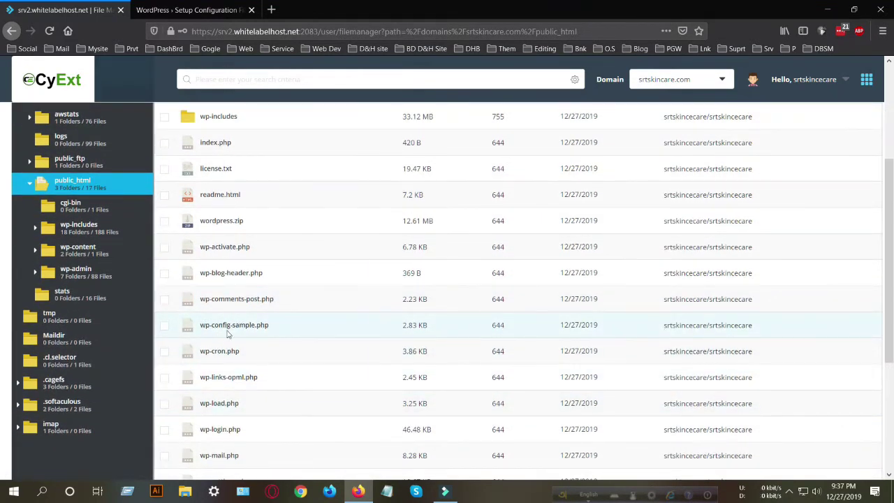
{"action": "mouse_move", "coordinate": [230, 328]}
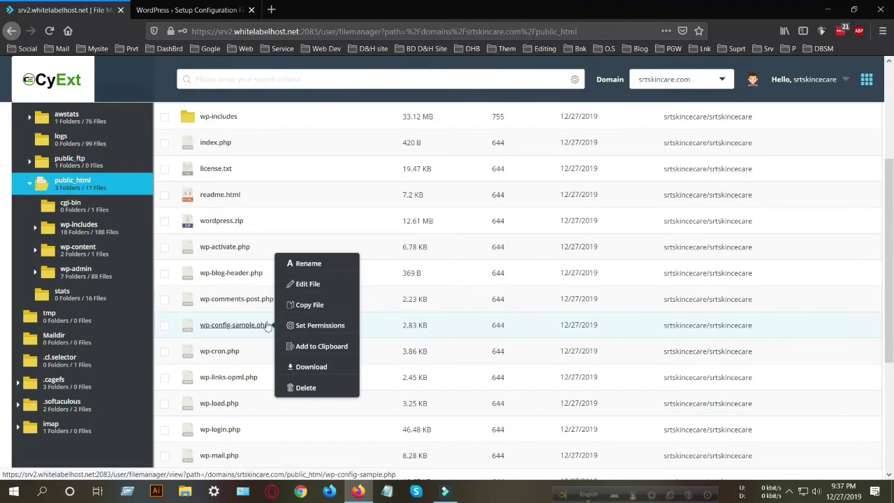
{"action": "left_click", "coordinate": [307, 286]}
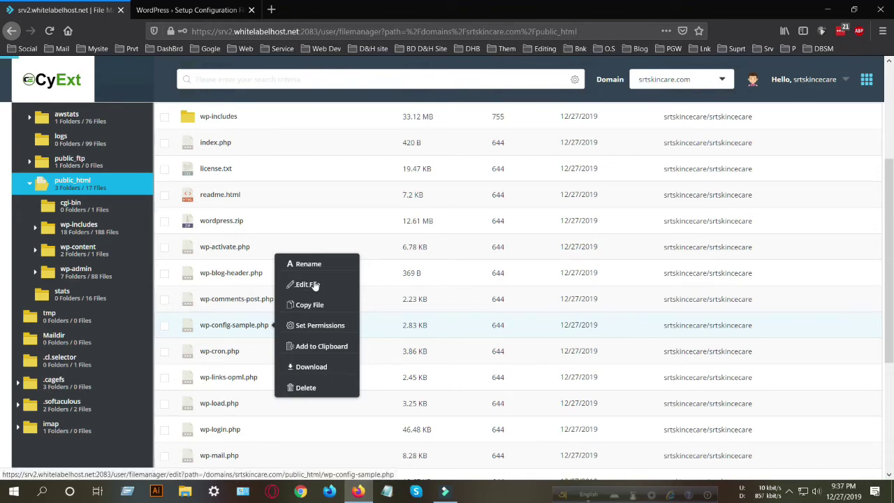
Open wp-config-sample.php in the editor and paste the database password into DB_PASSWORD
{"action": "left_click", "coordinate": [314, 286]}
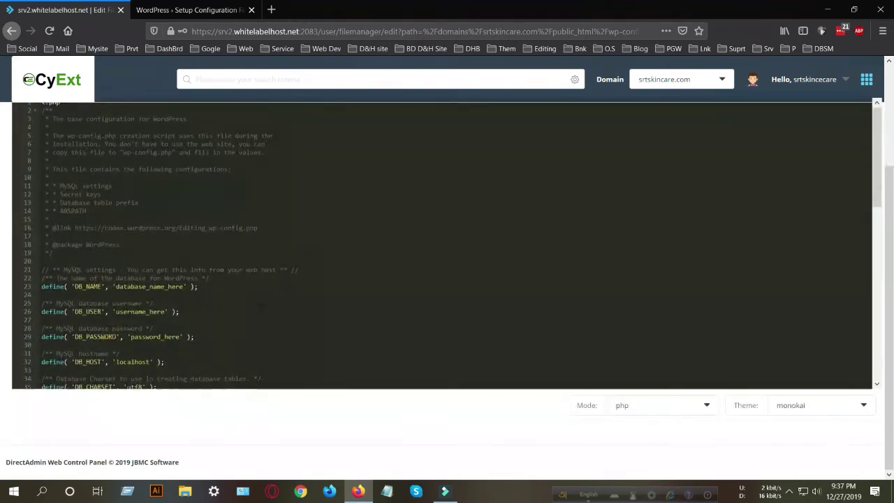
{"action": "scroll", "coordinate": [355, 298], "scroll_direction": "down", "scroll_amount": 3}
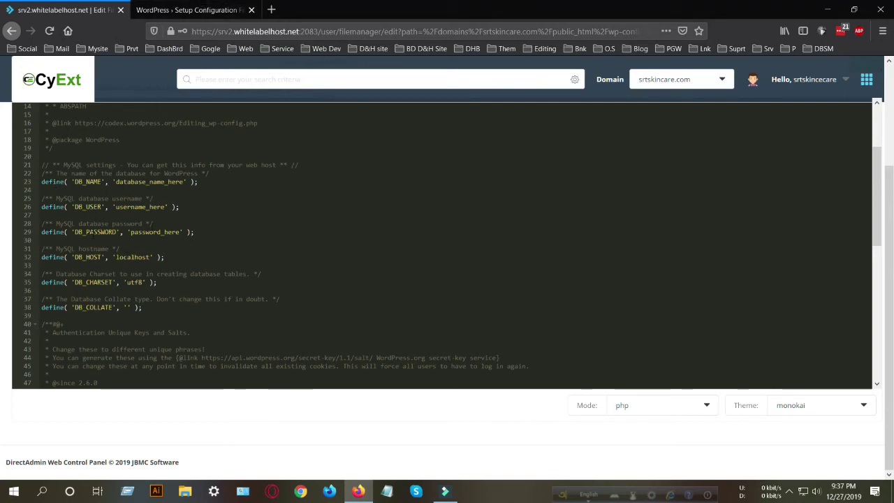
{"action": "left_click_drag", "start_coordinate": [130, 232], "coordinate": [181, 231]}
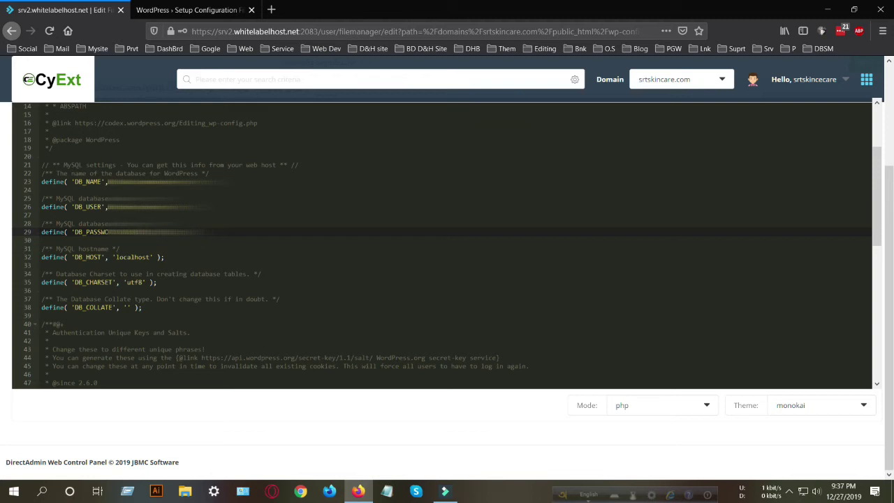
{"action": "key", "text": "ctrl+v"}
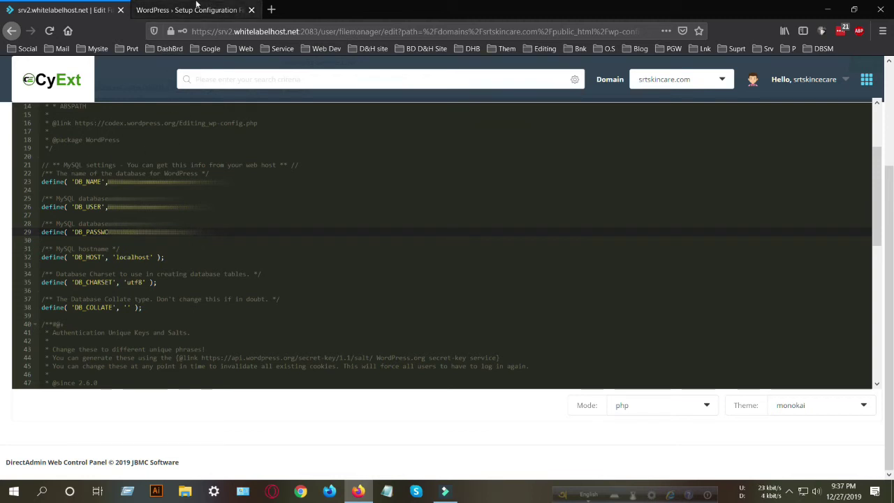
Replace the DB_NAME and DB_USER placeholders with the new database's name and username
{"action": "left_click", "coordinate": [194, 12]}
{"action": "left_click_drag", "start_coordinate": [447, 221], "coordinate": [215, 218]}
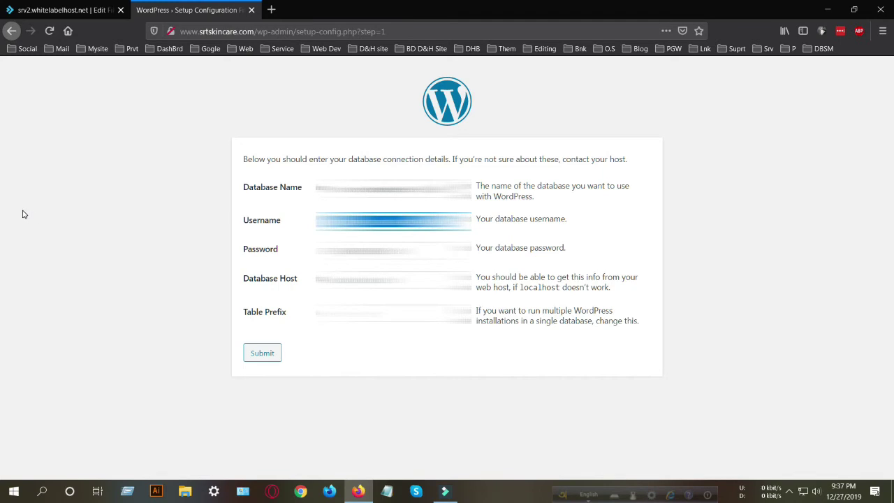
{"action": "left_click", "coordinate": [63, 10]}
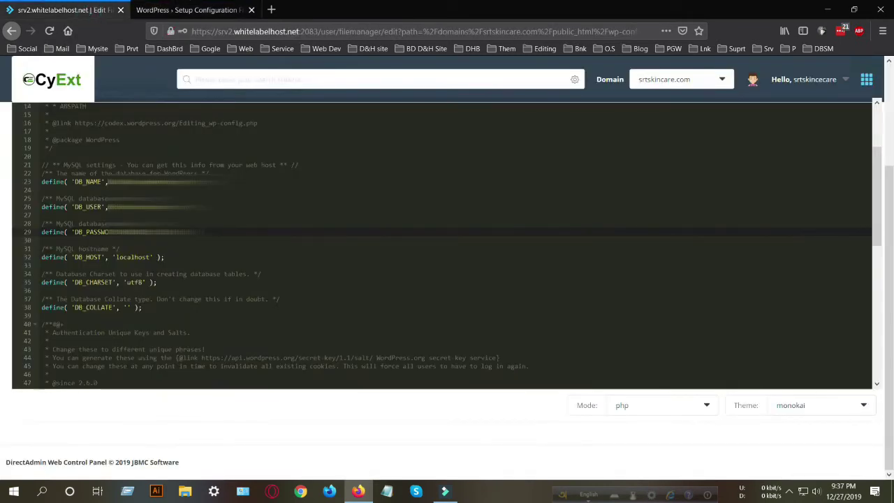
{"action": "left_click_drag", "start_coordinate": [116, 182], "coordinate": [190, 181]}
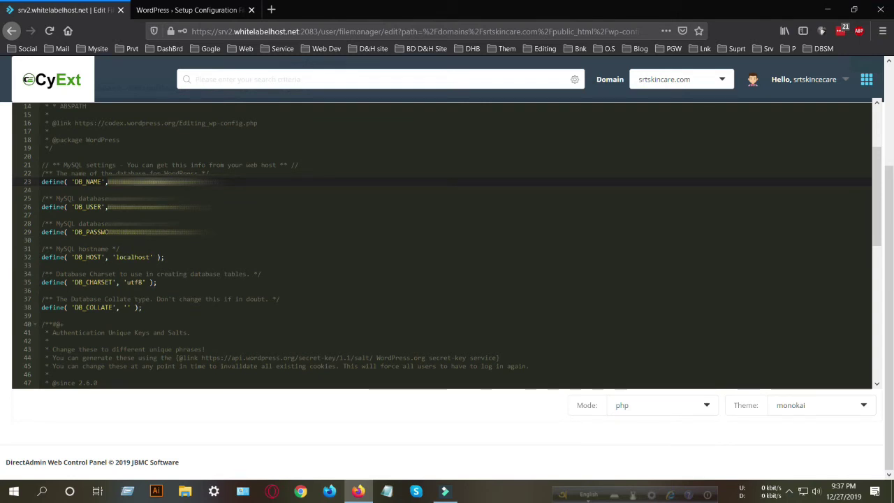
{"action": "key", "text": "ctrl+v"}
{"action": "left_click_drag", "start_coordinate": [116, 207], "coordinate": [183, 213]}
{"action": "key", "text": "ctrl+v"}
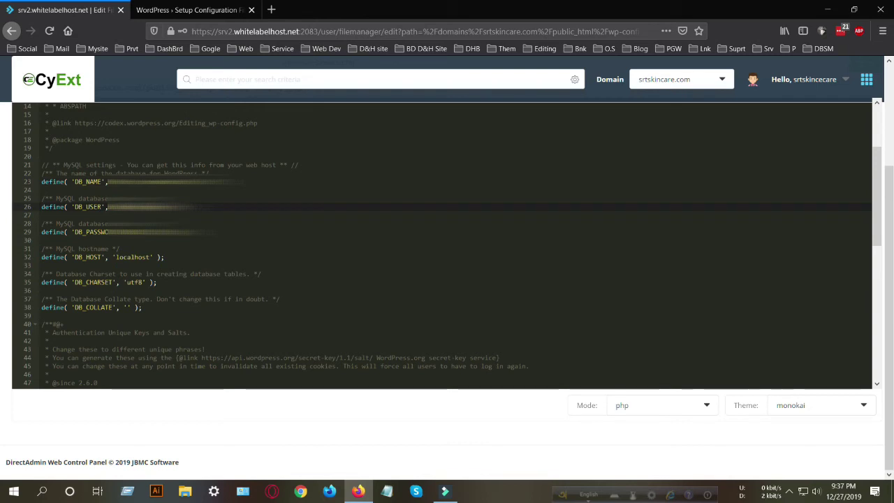
{"action": "key", "text": "ctrl+v"}
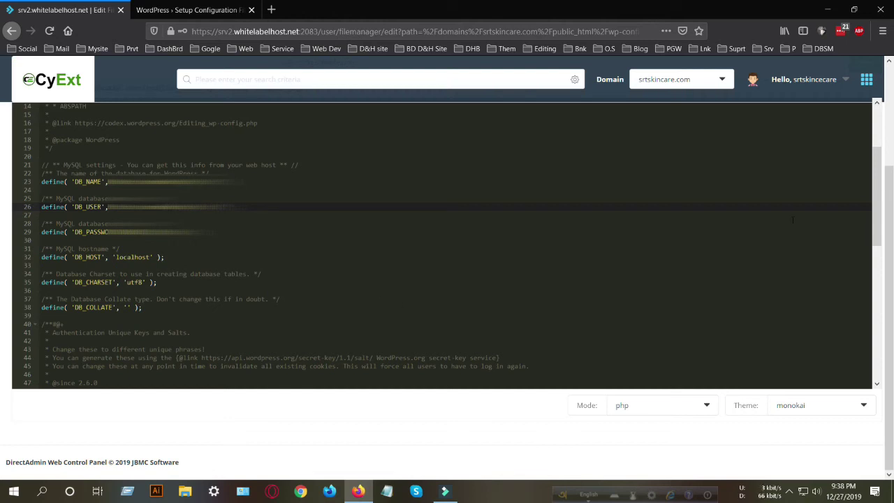
{"action": "scroll", "coordinate": [793, 220], "scroll_direction": "up", "scroll_amount": 5}
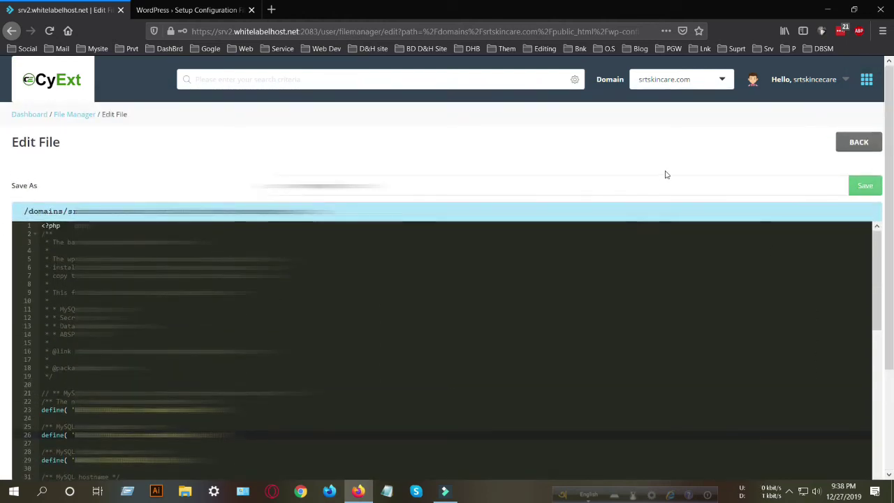
Save the edited wp-config, submit the database connection details, and run the WordPress installation
{"action": "left_click", "coordinate": [866, 185]}
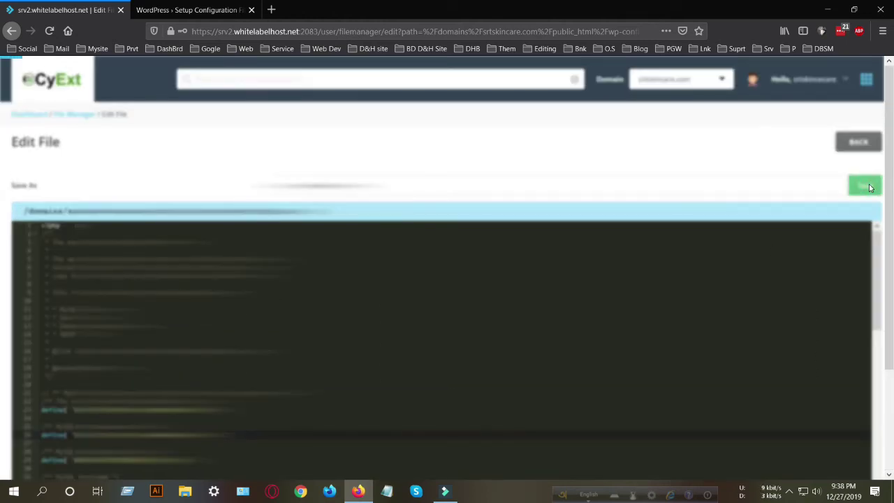
{"action": "left_click", "coordinate": [213, 9]}
{"action": "left_click", "coordinate": [260, 358]}
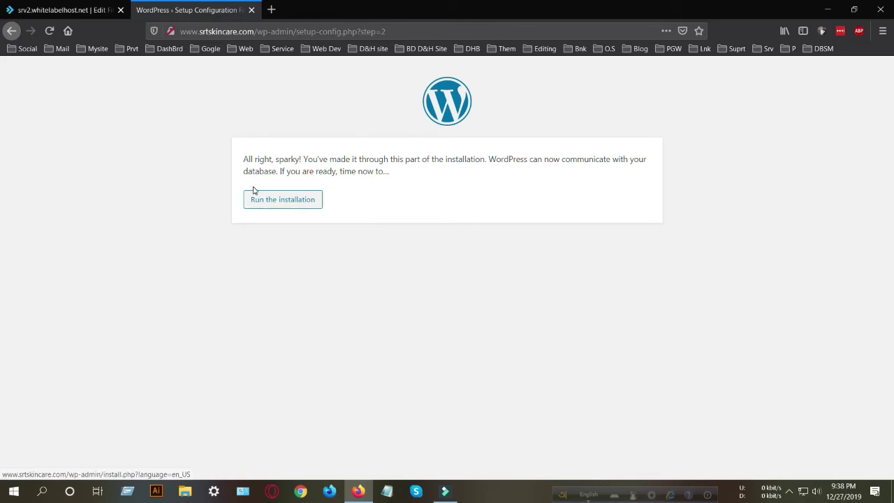
{"action": "left_click", "coordinate": [300, 208]}
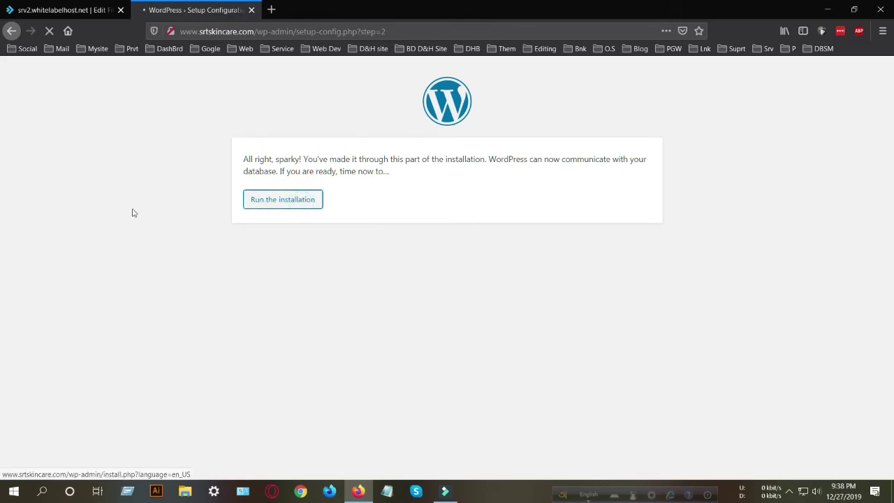
{"action": "scroll", "coordinate": [174, 339], "scroll_direction": "down", "scroll_amount": 3}
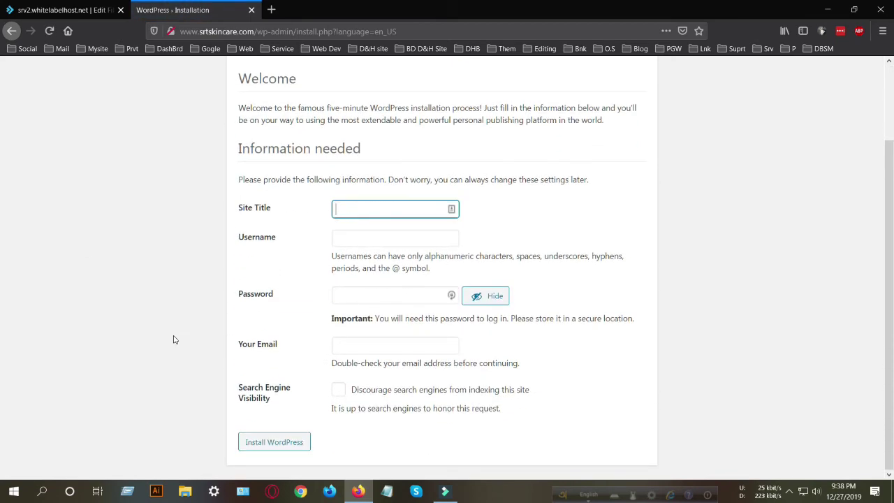
Enter 'Skin Care' as the site title and paste in the admin username
{"action": "scroll", "coordinate": [175, 340], "scroll_direction": "up", "scroll_amount": 3}
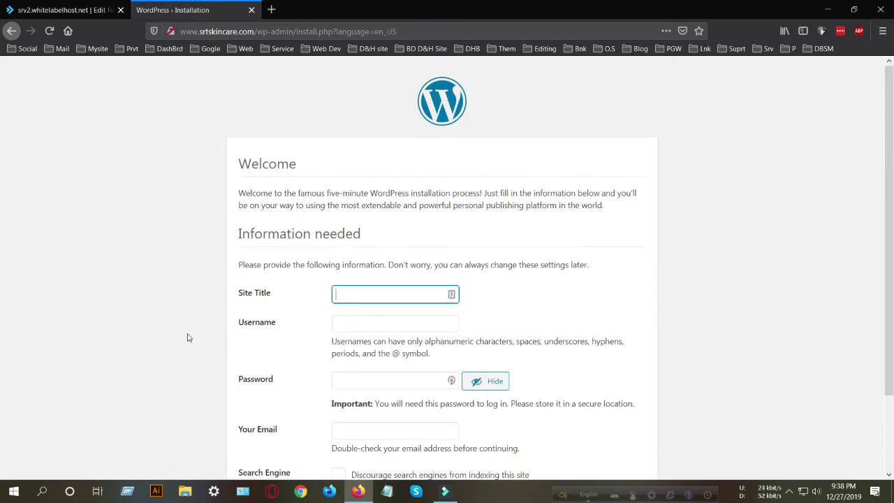
{"action": "scroll", "coordinate": [189, 338], "scroll_direction": "down", "scroll_amount": 2}
{"action": "scroll", "coordinate": [189, 339], "scroll_direction": "up", "scroll_amount": 2}
{"action": "scroll", "coordinate": [208, 335], "scroll_direction": "down", "scroll_amount": 2}
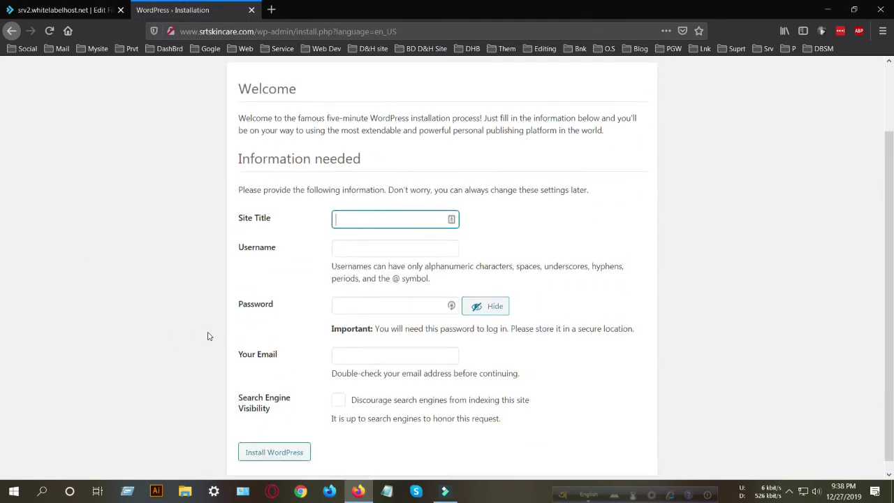
{"action": "scroll", "coordinate": [156, 315], "scroll_direction": "up", "scroll_amount": 2}
{"action": "scroll", "coordinate": [410, 318], "scroll_direction": "down", "scroll_amount": 2}
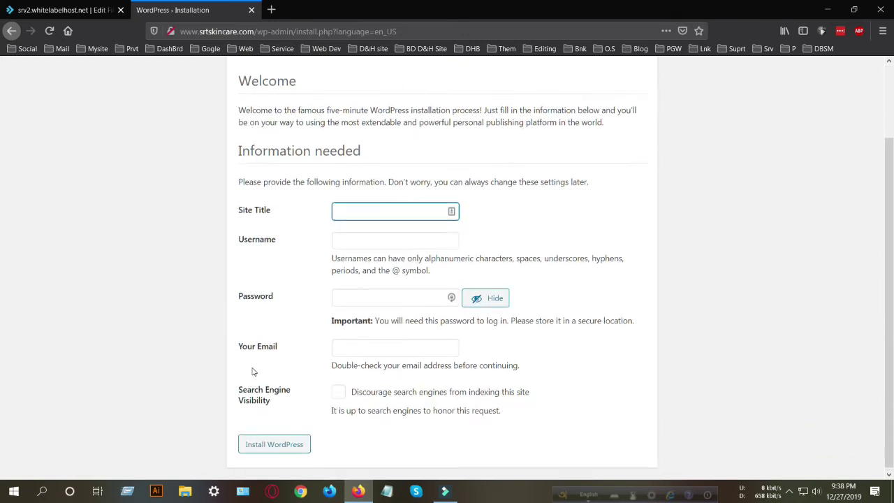
{"action": "scroll", "coordinate": [300, 343], "scroll_direction": "up", "scroll_amount": 3}
{"action": "left_click", "coordinate": [370, 292]}
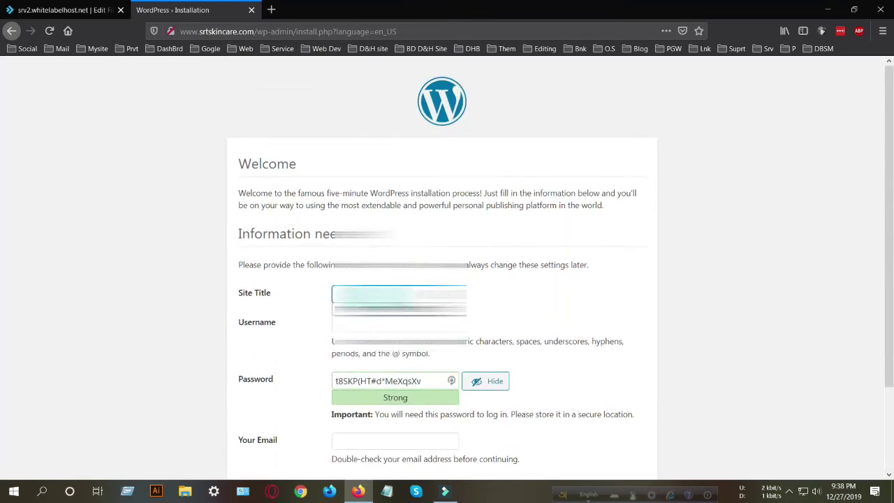
{"action": "left_click", "coordinate": [370, 293]}
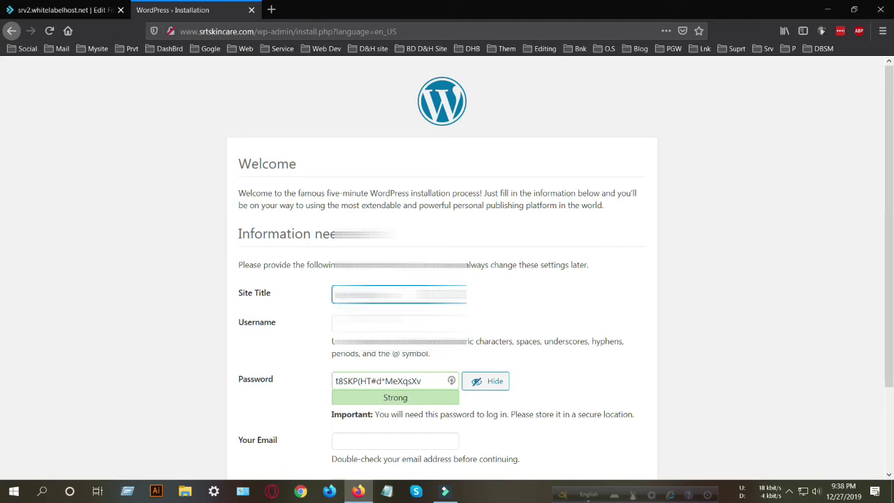
{"action": "left_click", "coordinate": [377, 324]}
{"action": "key", "text": "ctrl+v"}
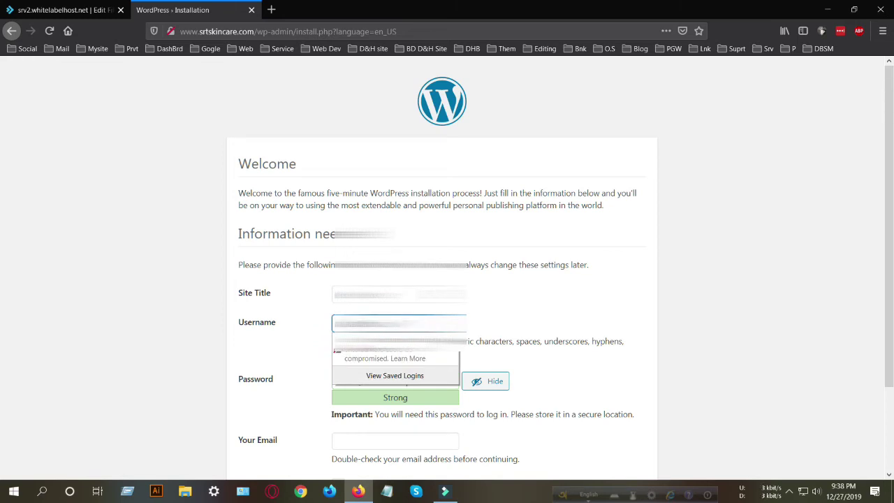
{"action": "left_click", "coordinate": [511, 331]}
{"action": "scroll", "coordinate": [233, 367], "scroll_direction": "down", "scroll_amount": 2}
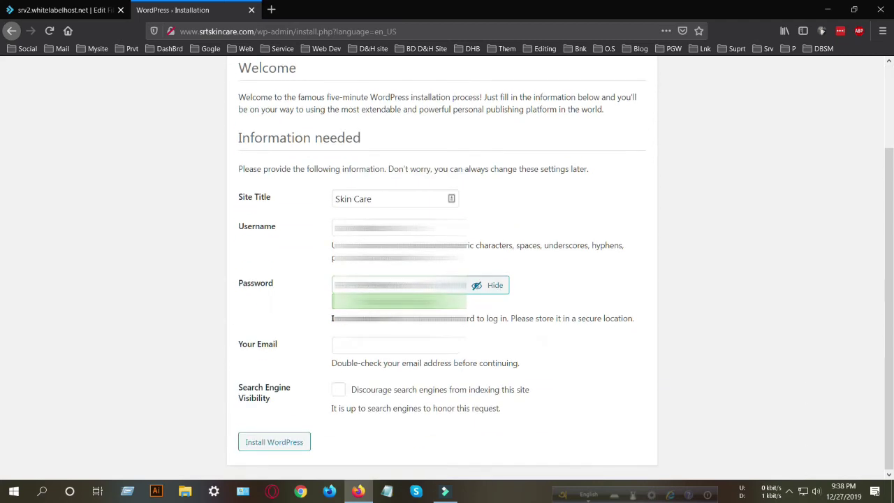
Fill the admin e-mail from the saved suggestion and copy the generated strong password
{"action": "left_click", "coordinate": [351, 347]}
{"action": "left_click", "coordinate": [353, 347]}
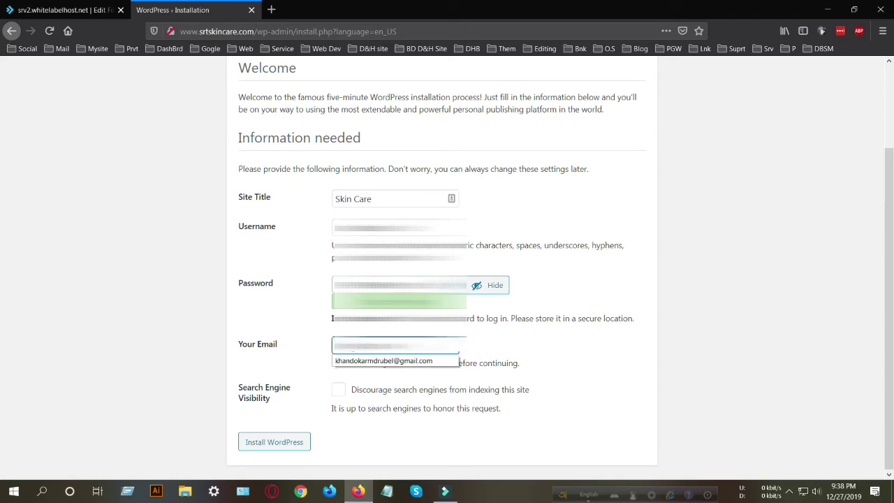
{"action": "left_click", "coordinate": [384, 361]}
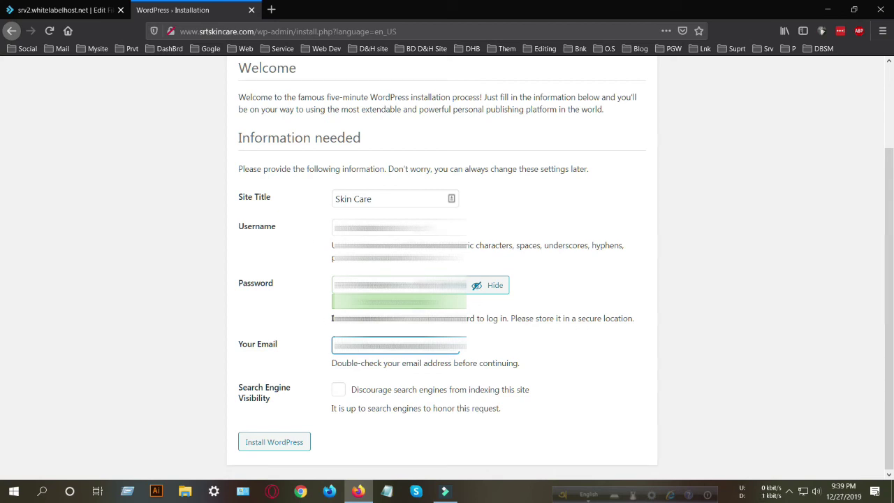
{"action": "key", "text": "shift+Tab"}
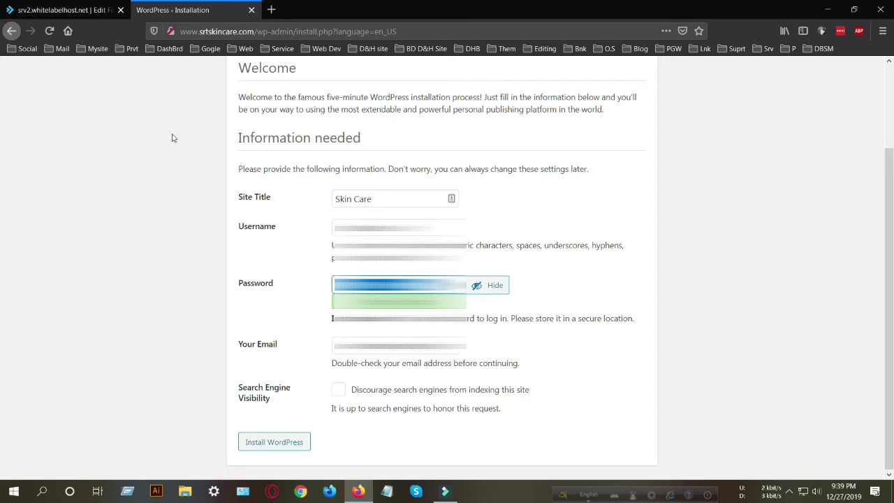
{"action": "left_click", "coordinate": [272, 9]}
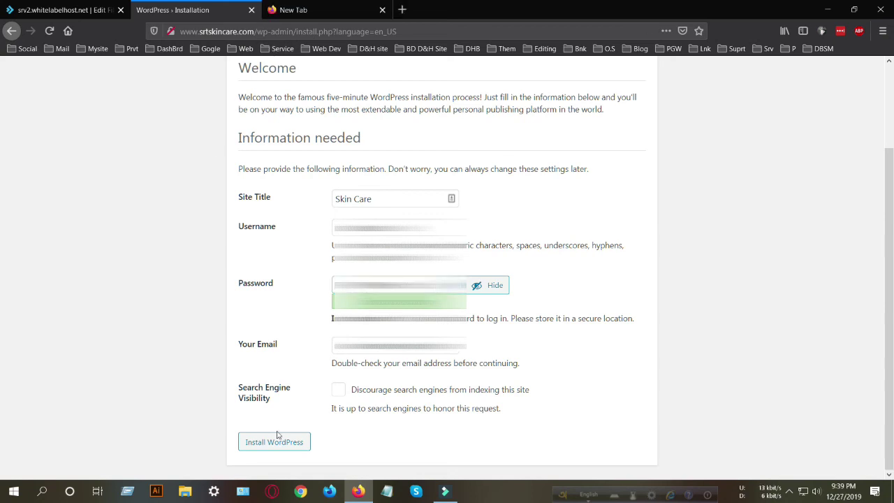
Install WordPress, decline the browser's save-login offer, and go to the Skin Care login page
{"action": "left_click", "coordinate": [273, 445]}
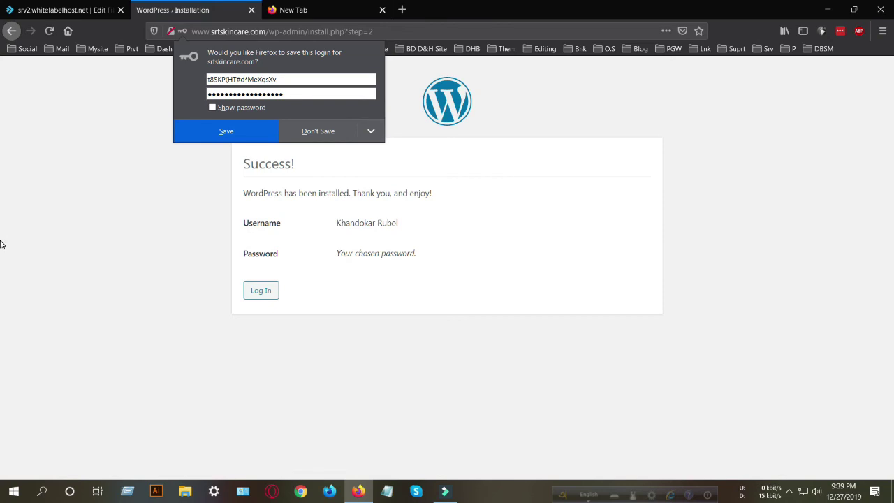
{"action": "left_click", "coordinate": [39, 191]}
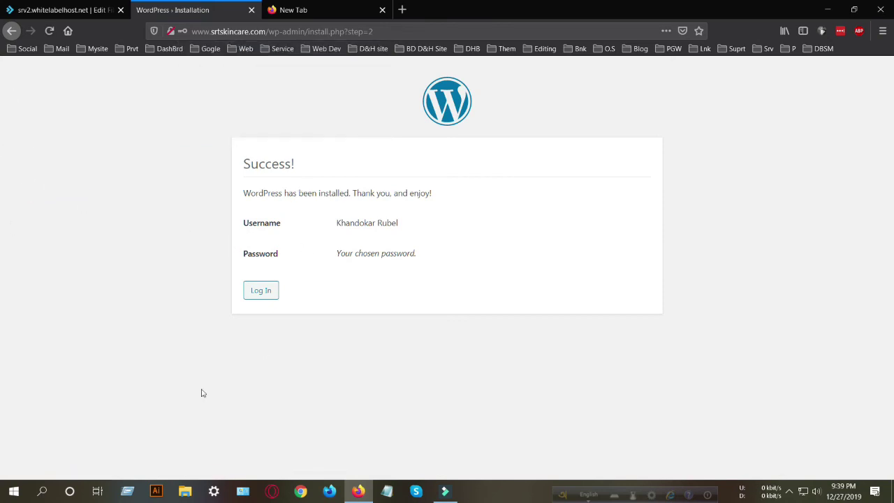
{"action": "left_click", "coordinate": [259, 294]}
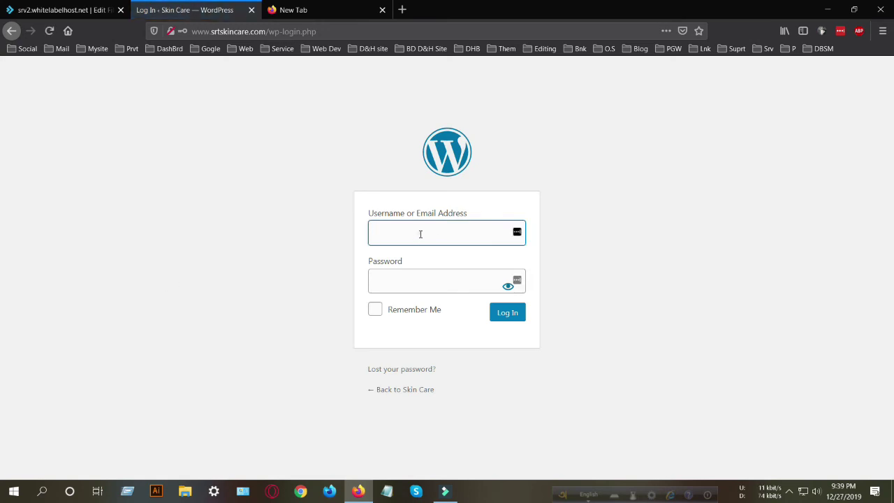
Log in with the admin username and pasted password, dismissing the browser's save-login prompt
{"action": "left_click", "coordinate": [419, 233]}
{"action": "left_click", "coordinate": [260, 254]}
{"action": "left_click", "coordinate": [402, 280]}
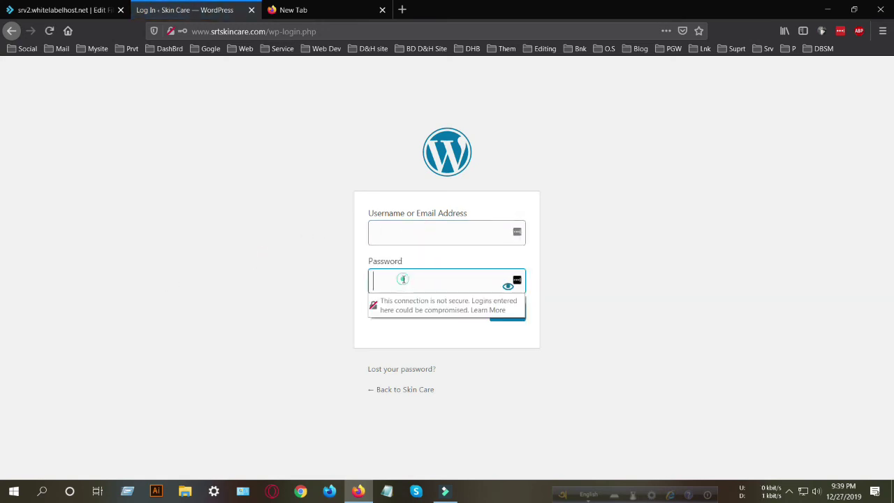
{"action": "key", "text": "ctrl+v"}
{"action": "left_click", "coordinate": [412, 237]}
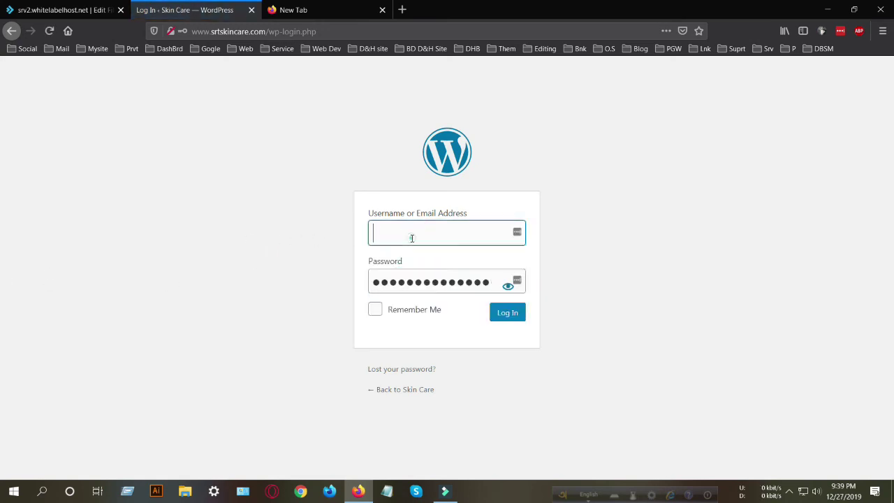
{"action": "type", "text": "Khandokar Rubel"}
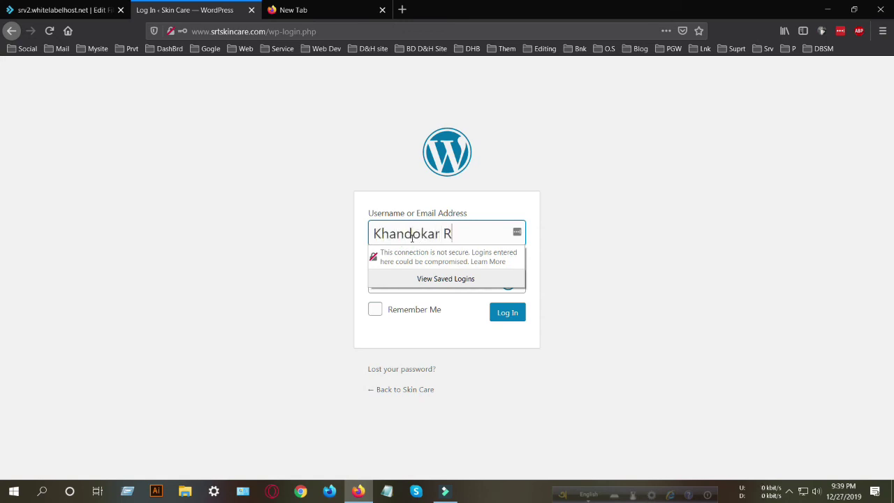
{"action": "left_click", "coordinate": [207, 240]}
{"action": "left_click", "coordinate": [513, 315]}
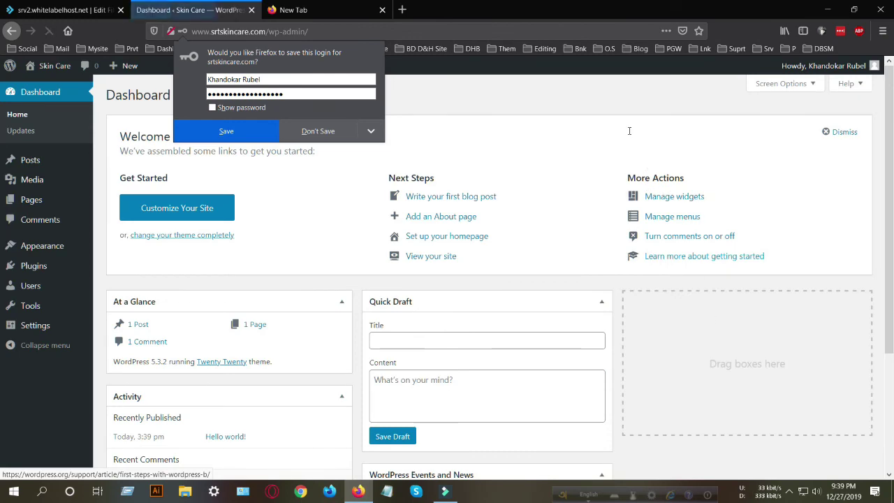
{"action": "left_click", "coordinate": [638, 98]}
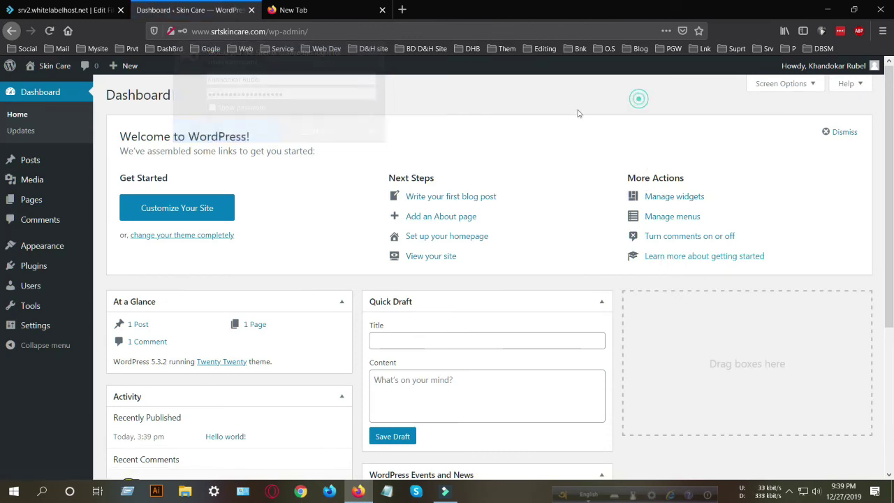
Save the new WordPress login to LastPass
{"action": "scroll", "coordinate": [359, 286], "scroll_direction": "down", "scroll_amount": 3}
{"action": "scroll", "coordinate": [370, 290], "scroll_direction": "up", "scroll_amount": 3}
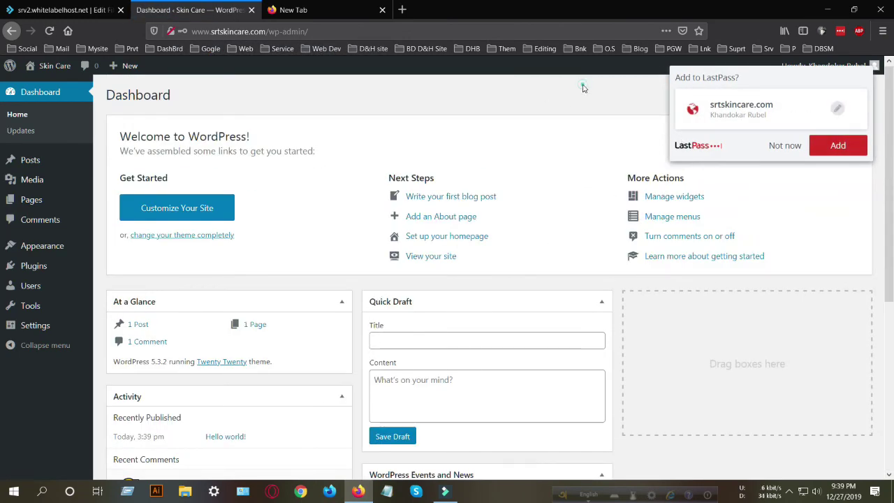
{"action": "left_click", "coordinate": [839, 146]}
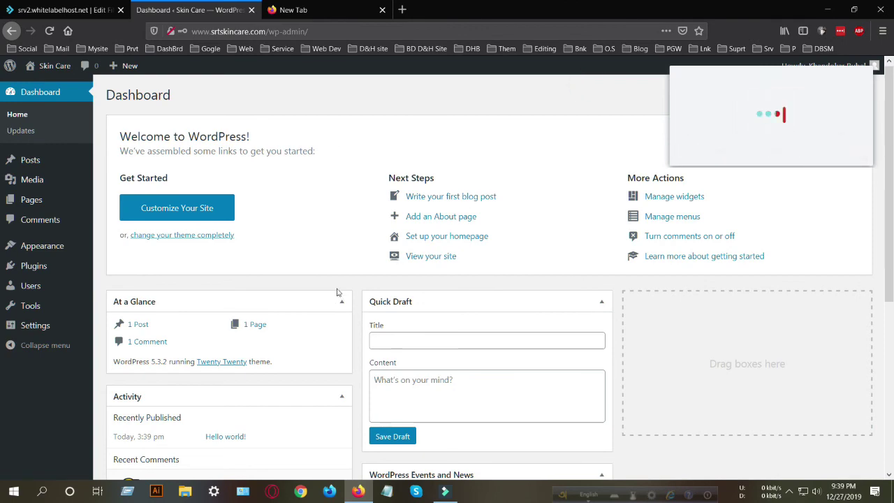
{"action": "scroll", "coordinate": [339, 286], "scroll_direction": "down", "scroll_amount": 4}
{"action": "scroll", "coordinate": [342, 252], "scroll_direction": "up", "scroll_amount": 4}
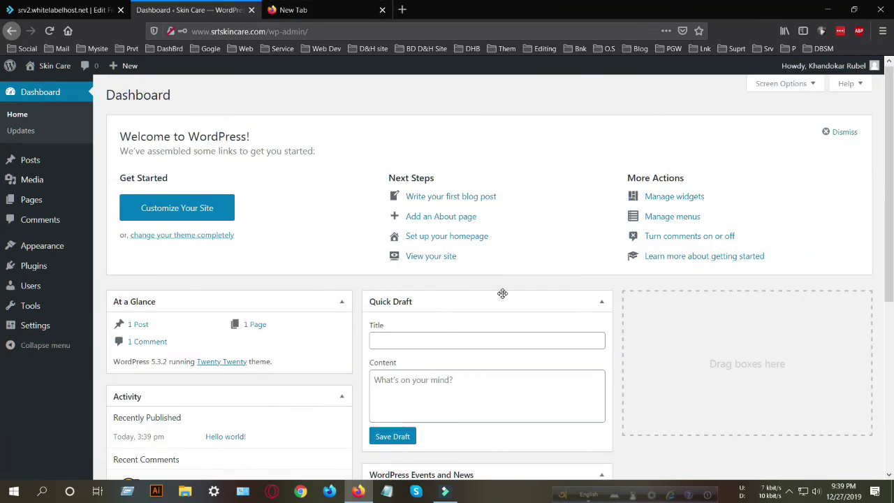
Close the empty extra tab and open the live Skin Care site in a background tab
{"action": "scroll", "coordinate": [416, 303], "scroll_direction": "down", "scroll_amount": 4}
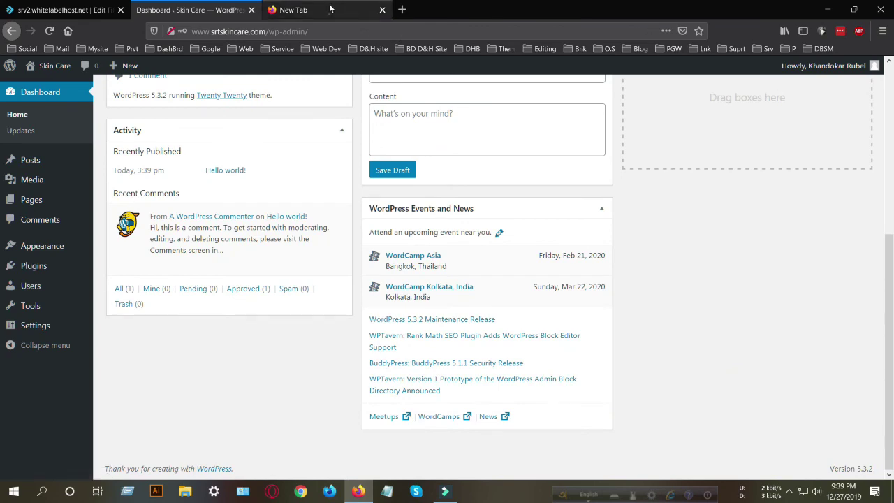
{"action": "left_click", "coordinate": [330, 9]}
{"action": "left_click", "coordinate": [382, 10]}
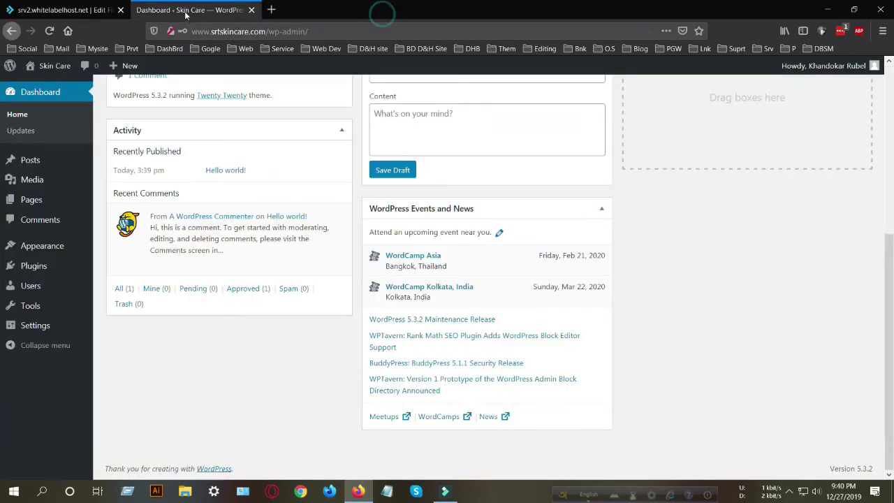
{"action": "mouse_move", "coordinate": [56, 66]}
{"action": "middle_click", "coordinate": [42, 82]}
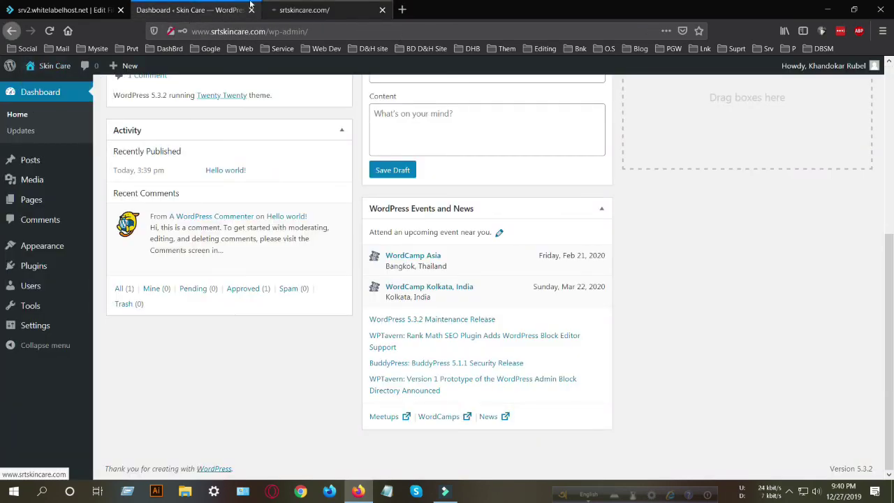
View the srtskincare.com front page showing the Hello world! post
{"action": "left_click", "coordinate": [286, 10]}
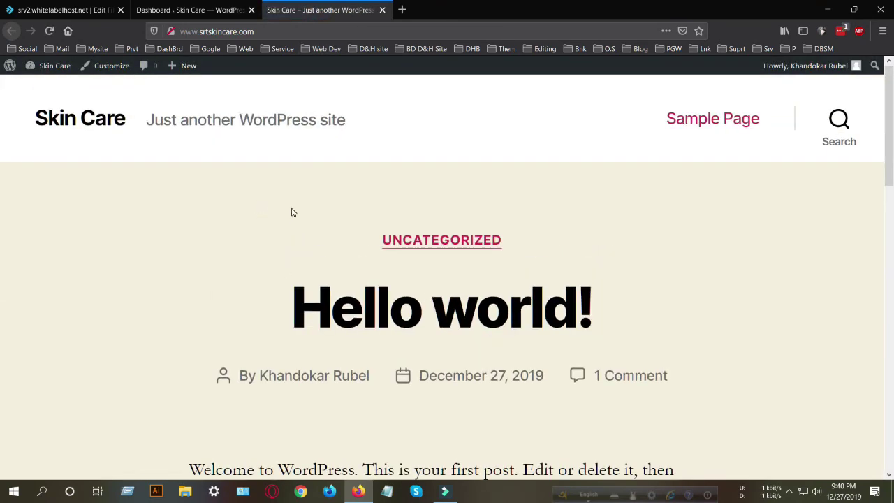
{"action": "scroll", "coordinate": [289, 210], "scroll_direction": "down", "scroll_amount": 15}
{"action": "scroll", "coordinate": [298, 214], "scroll_direction": "up", "scroll_amount": 5}
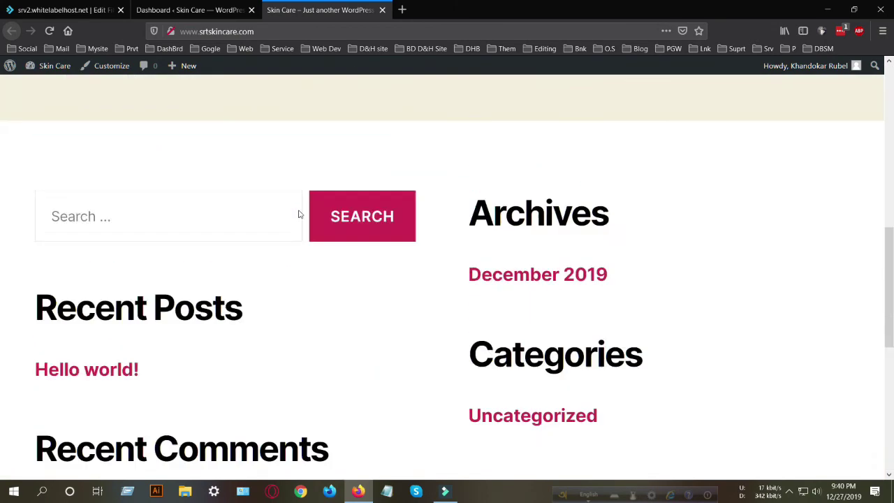
{"action": "scroll", "coordinate": [299, 214], "scroll_direction": "up", "scroll_amount": 10}
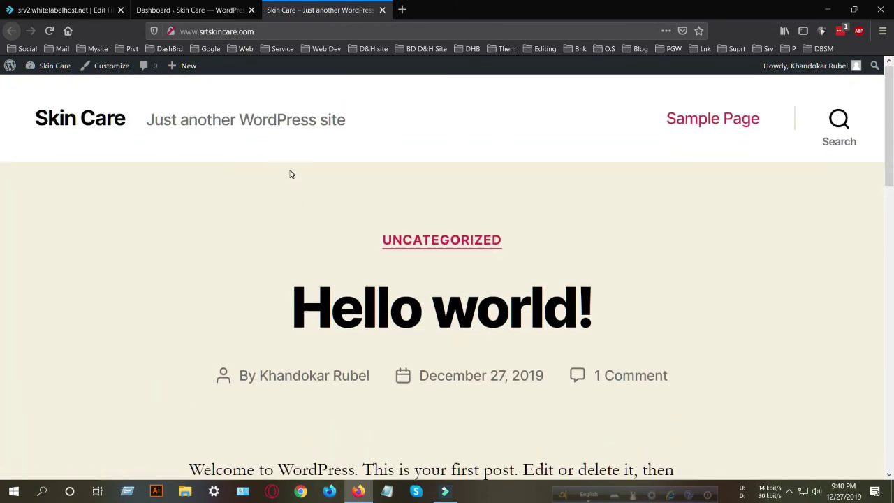